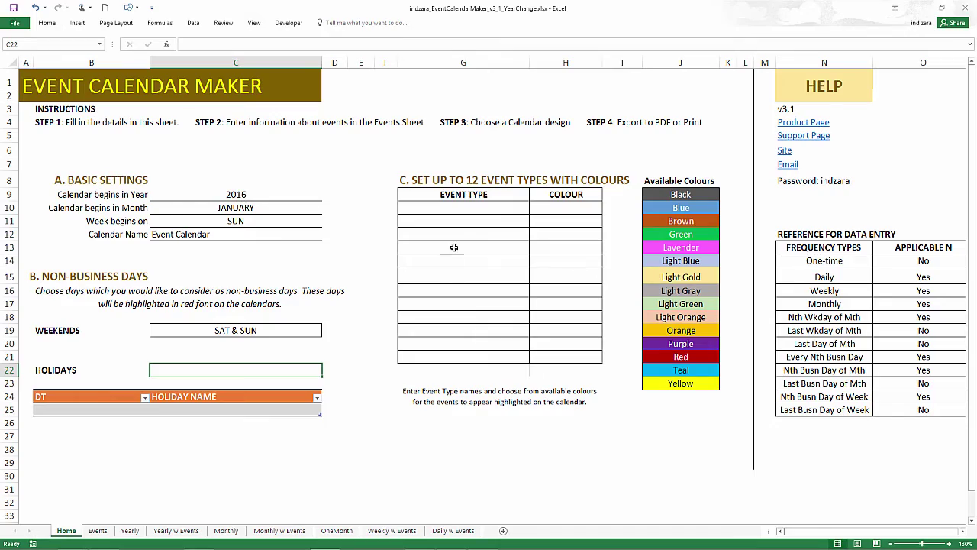
Add a Birthdays event type with the colour Green
{"action": "left_click", "coordinate": [456, 208]}
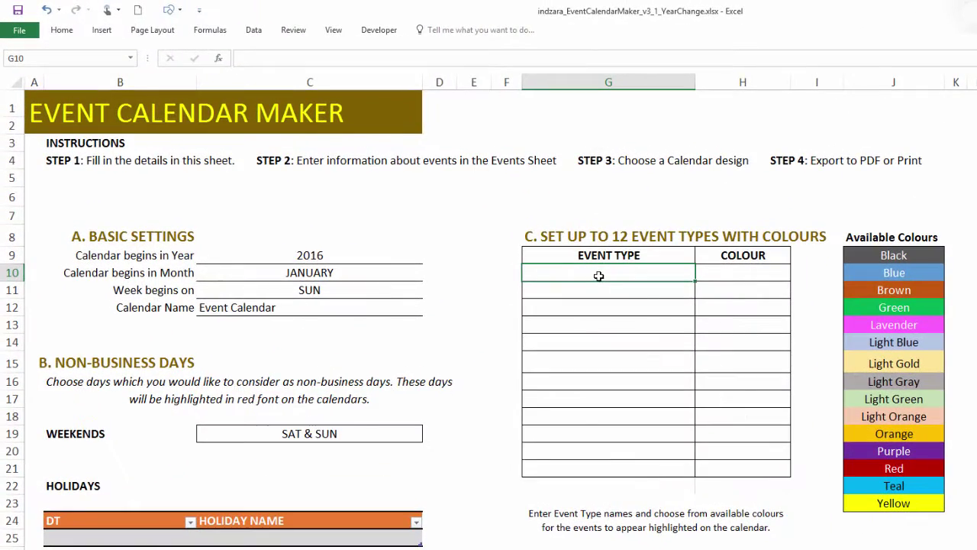
{"action": "type", "text": "Birthdays"}
{"action": "key", "text": "Tab"}
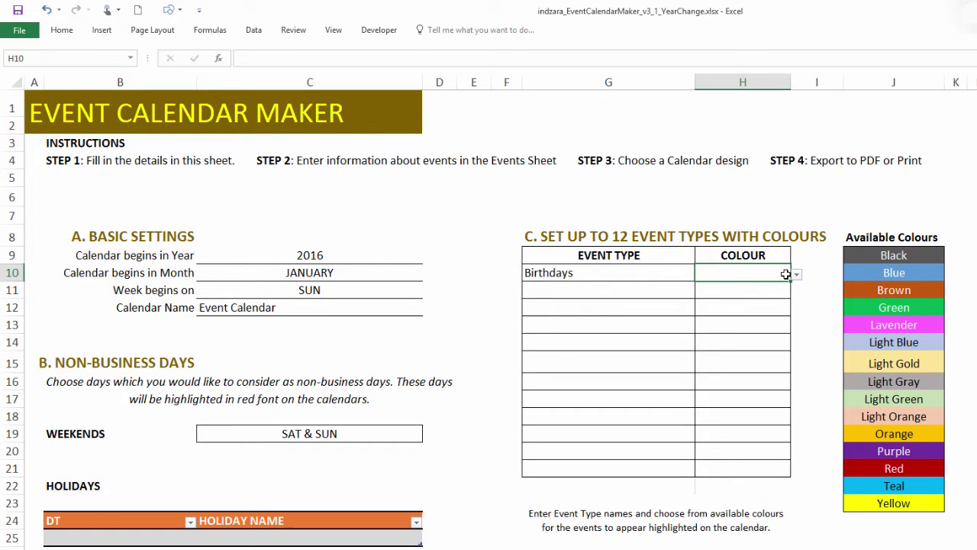
{"action": "left_click", "coordinate": [796, 274]}
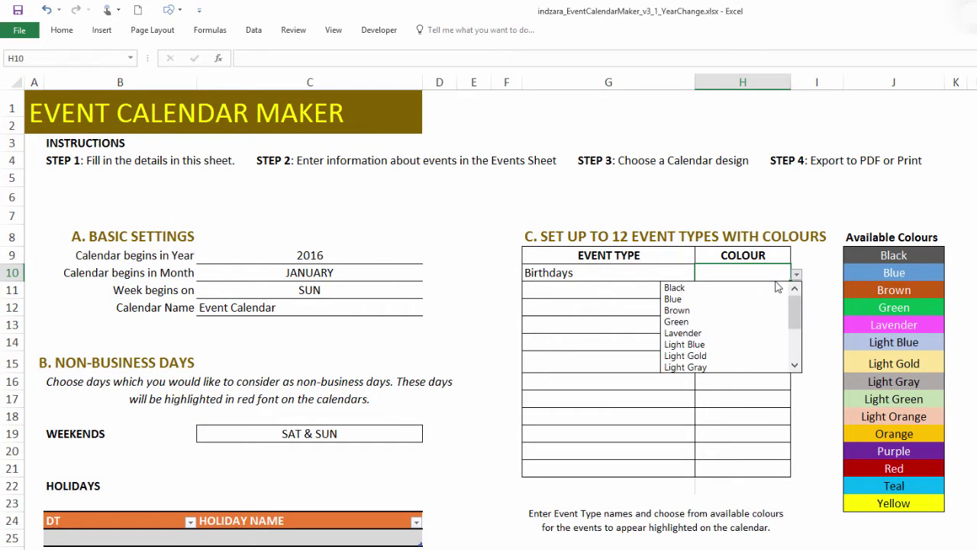
{"action": "left_click", "coordinate": [748, 323]}
Add an Anniversaries event type with the colour Lavender
{"action": "left_click", "coordinate": [587, 291]}
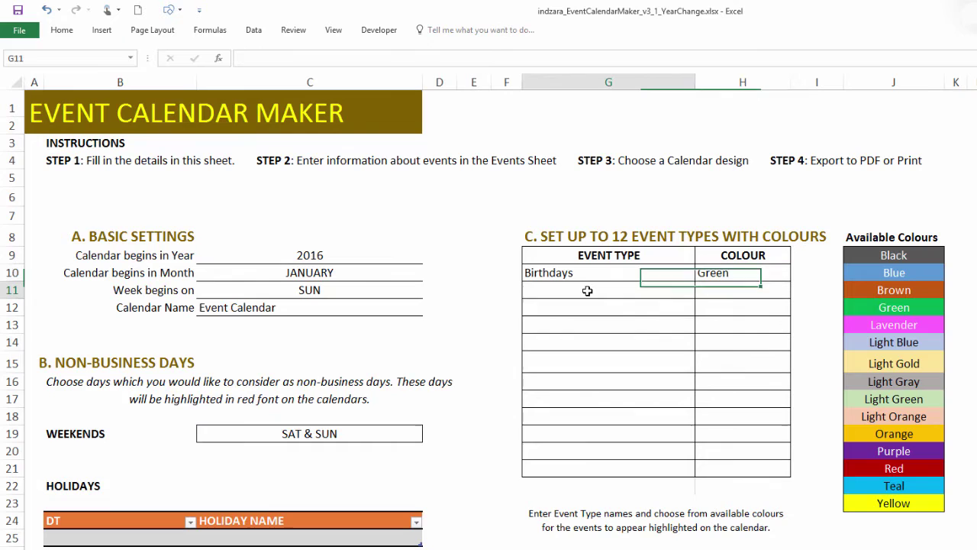
{"action": "type", "text": "Ann"}
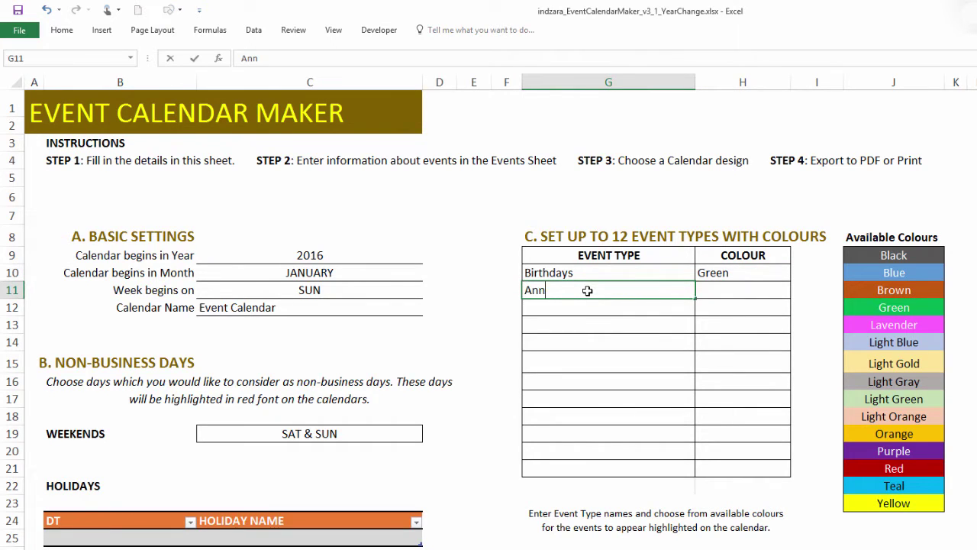
{"action": "type", "text": "iversaries"}
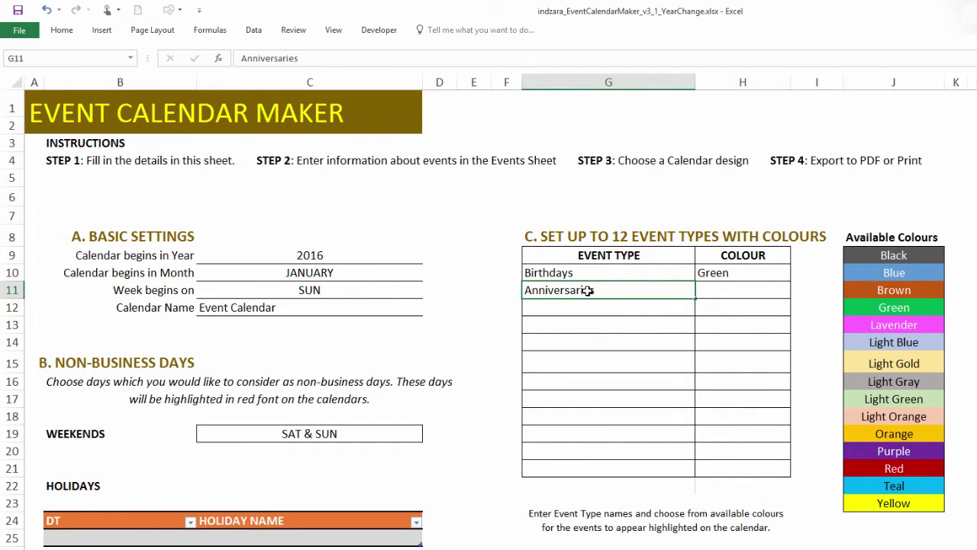
{"action": "key", "text": "Tab"}
{"action": "left_click", "coordinate": [796, 294]}
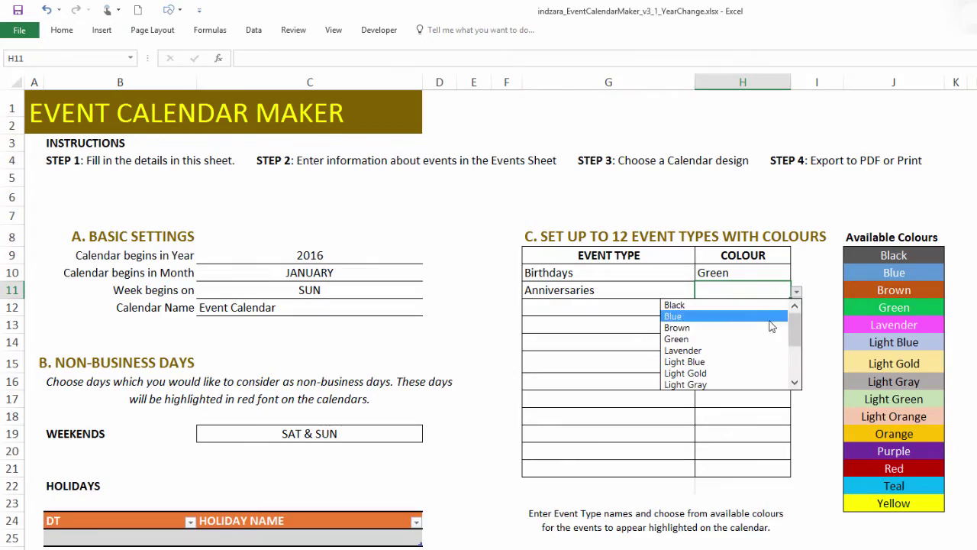
{"action": "left_click", "coordinate": [761, 350]}
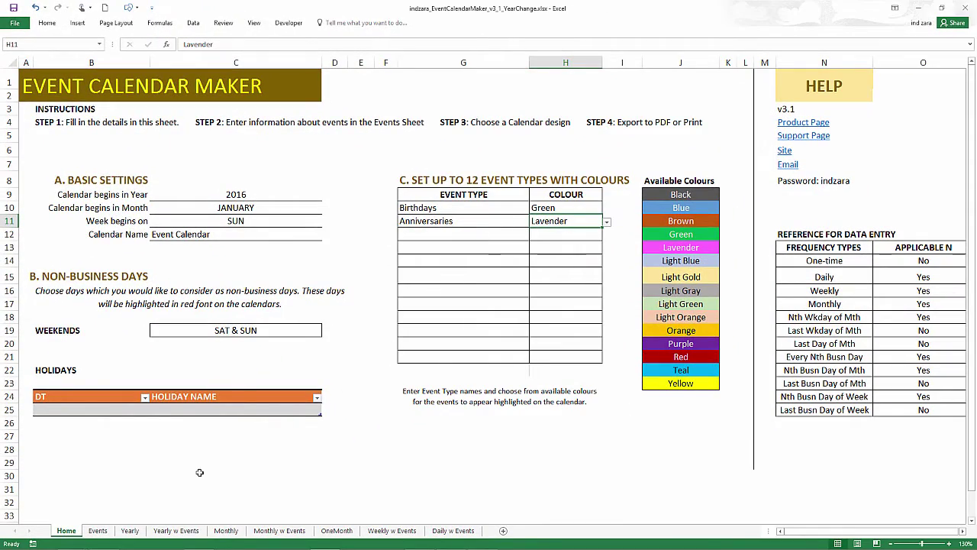
On the Events sheet, enter the event name Father's Birthday in A11
{"action": "left_click", "coordinate": [103, 531]}
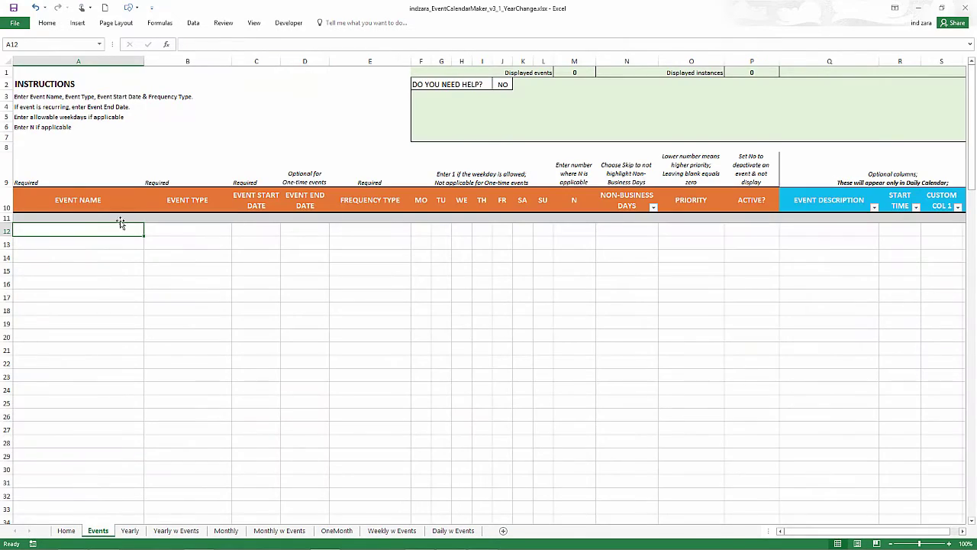
{"action": "left_click", "coordinate": [119, 219]}
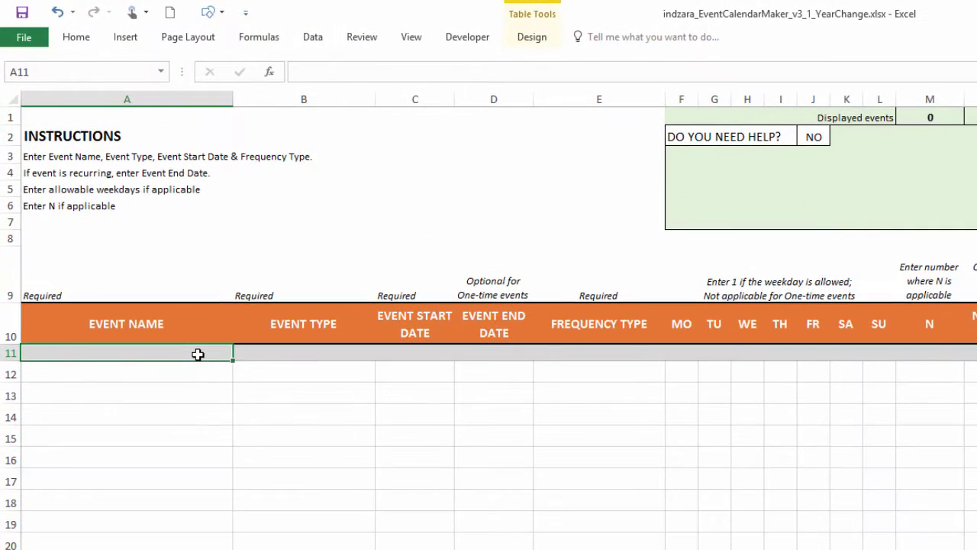
{"action": "type", "text": "Father Birt"}
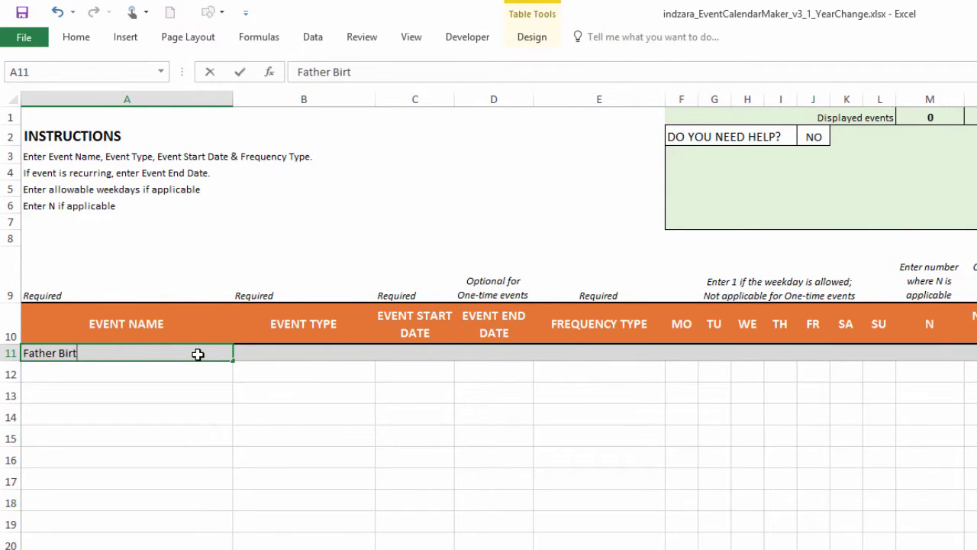
{"action": "type", "text": "hda"}
{"action": "key", "text": "BackSpace"}
{"action": "key", "text": "BackSpace"}
{"action": "key", "text": "BackSpace"}
{"action": "key", "text": "BackSpace"}
{"action": "key", "text": "BackSpace"}
{"action": "key", "text": "BackSpace"}
{"action": "key", "text": "BackSpace"}
{"action": "key", "text": "BackSpace"}
{"action": "type", "text": "'s Birthday"}
{"action": "key", "text": "Tab"}
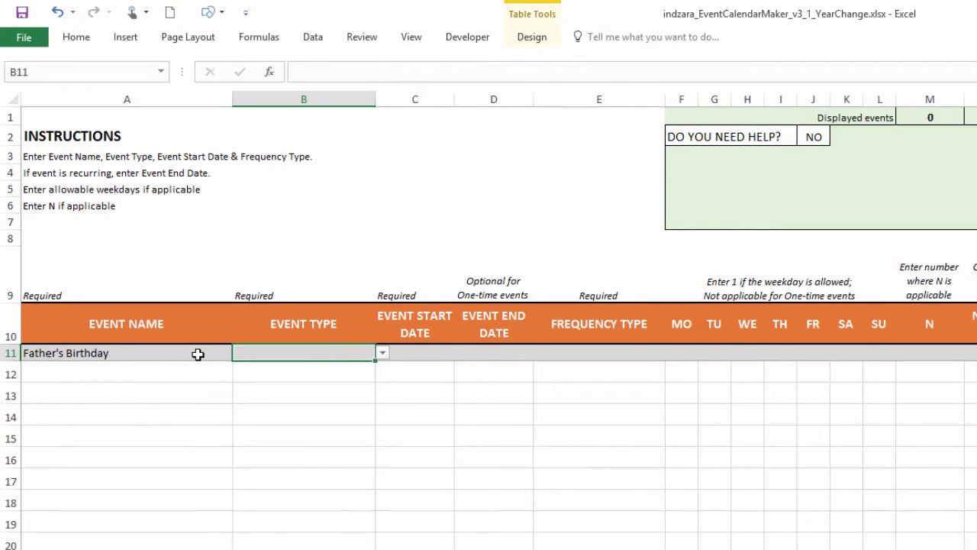
Set the event type to Birthdays and start date 10/2/1955, and begin the end date
{"action": "left_click", "coordinate": [382, 353]}
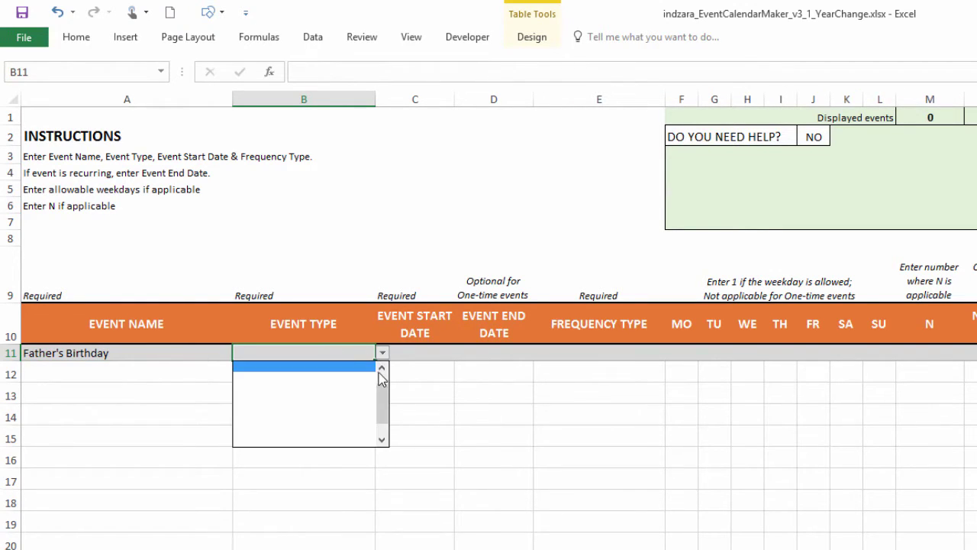
{"action": "left_click", "coordinate": [365, 366]}
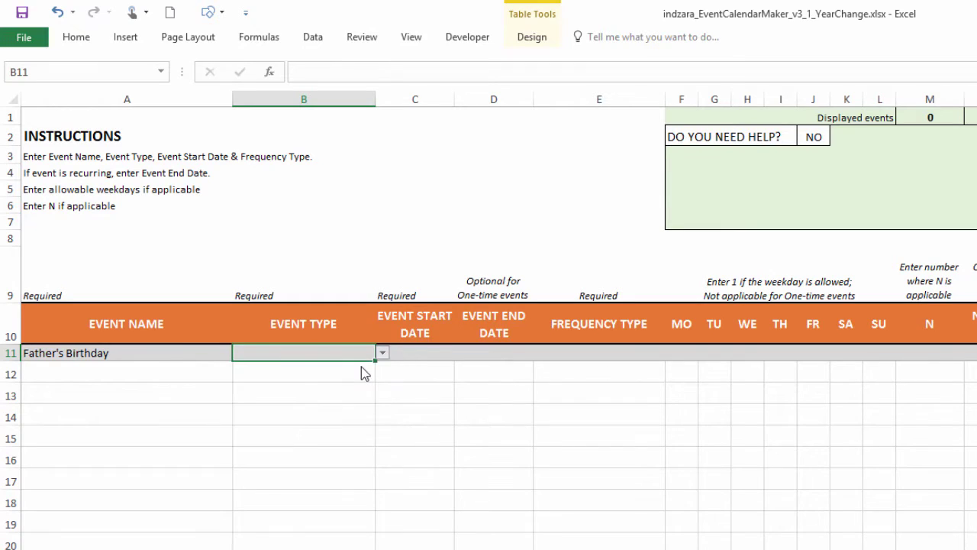
{"action": "left_click", "coordinate": [416, 350]}
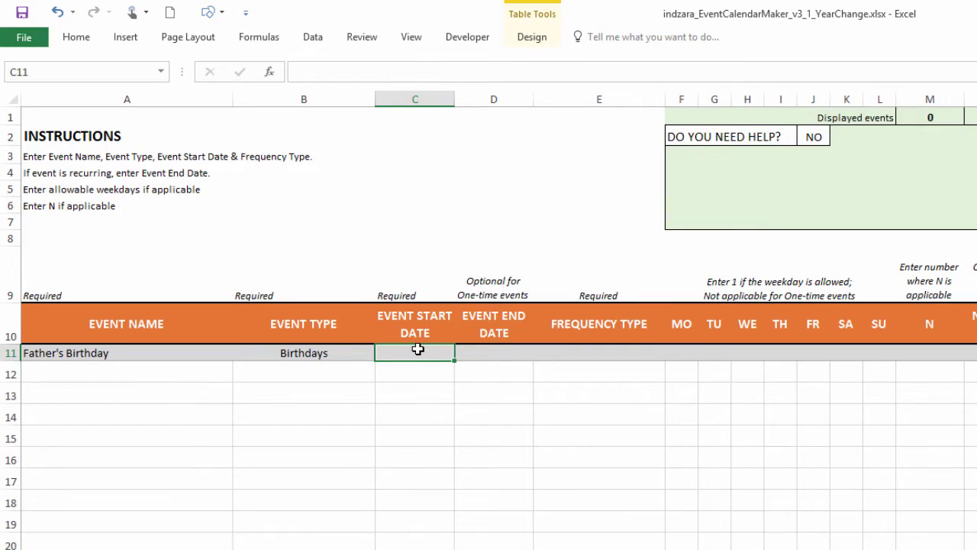
{"action": "type", "text": "10/2"}
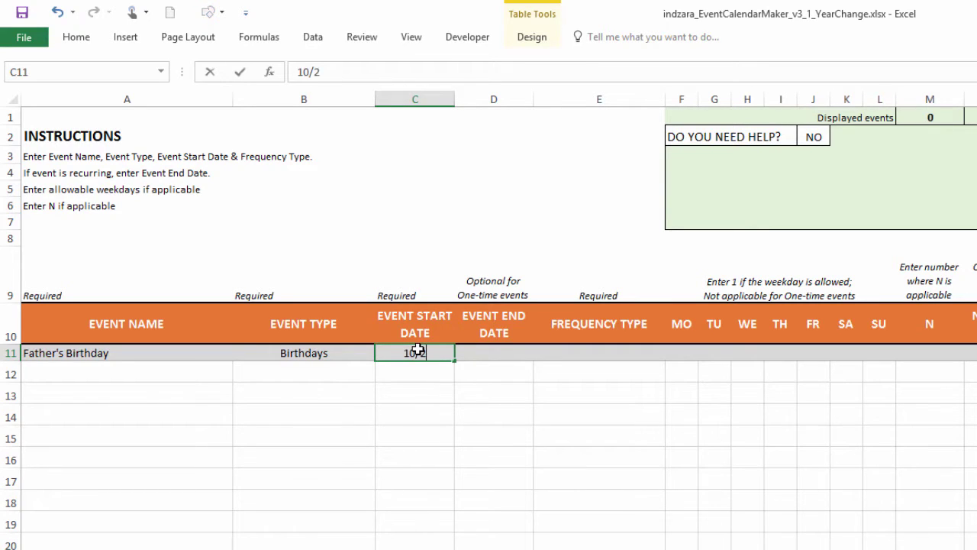
{"action": "type", "text": "/1955"}
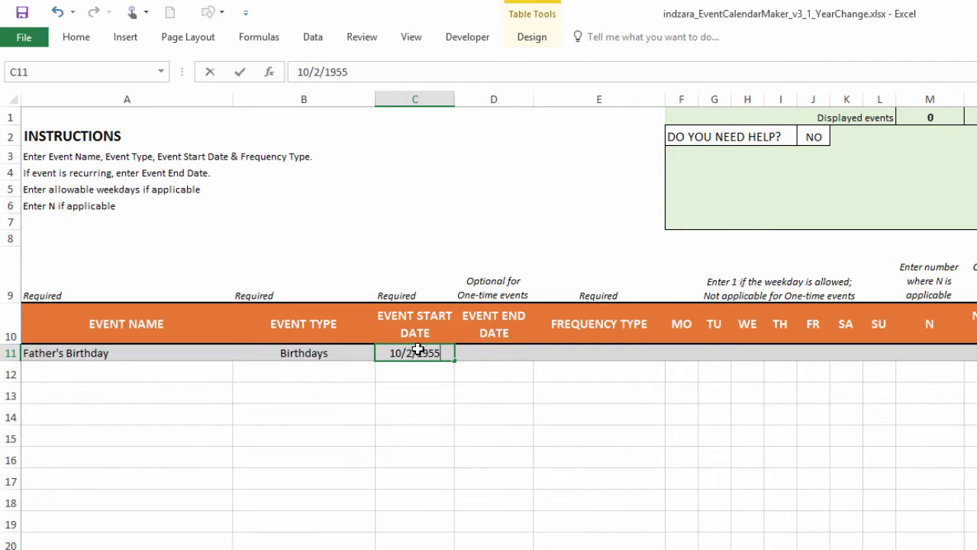
{"action": "key", "text": "Tab"}
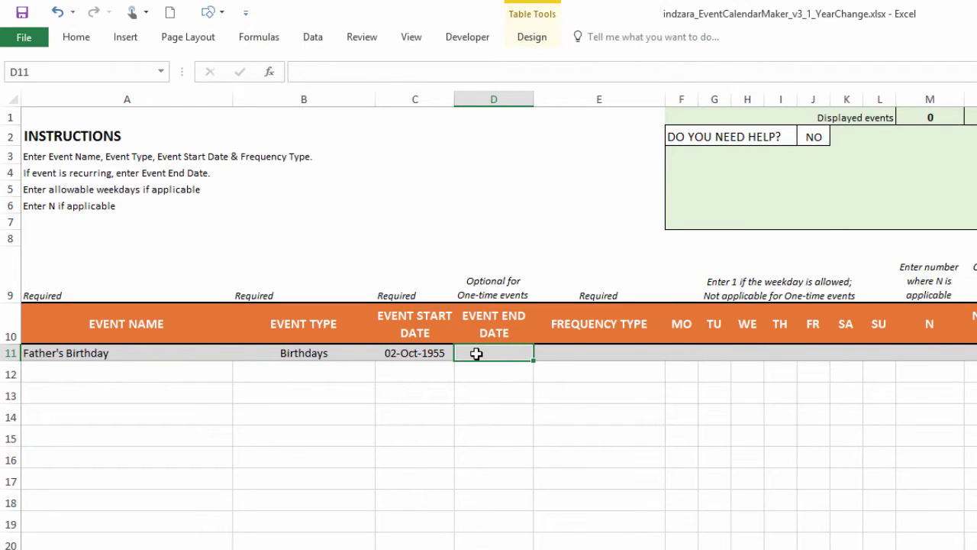
{"action": "type", "text": "10"}
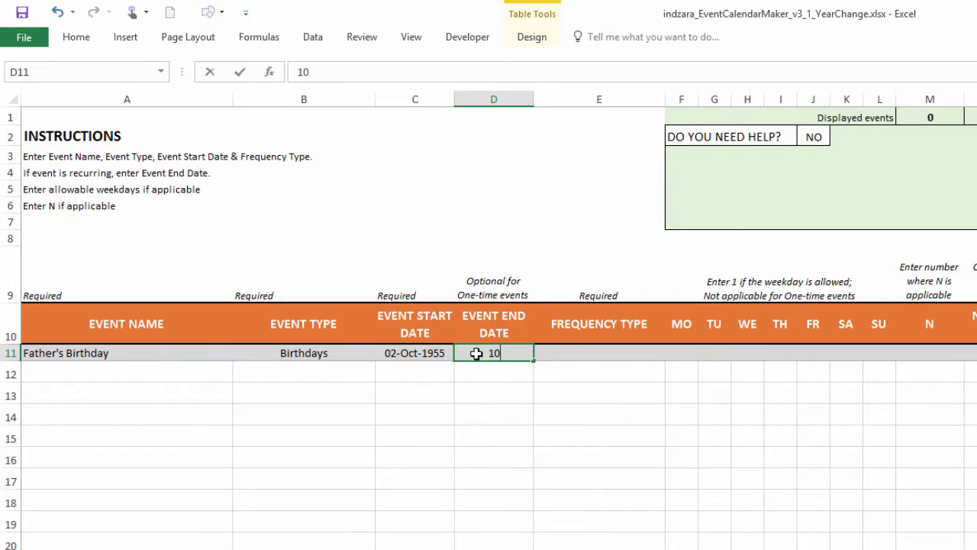
{"action": "type", "text": "/2/2015"}
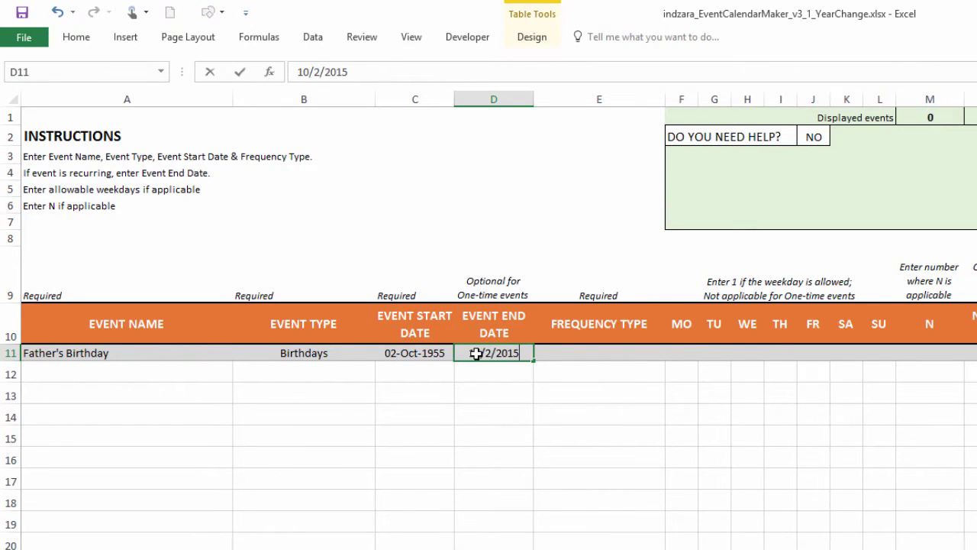
{"action": "key", "text": "BackSpace"}
{"action": "key", "text": "BackSpace"}
Finish the end date as 10/2/2050, set frequency to Monthly and N to 12
{"action": "type", "text": "50"}
{"action": "key", "text": "Tab"}
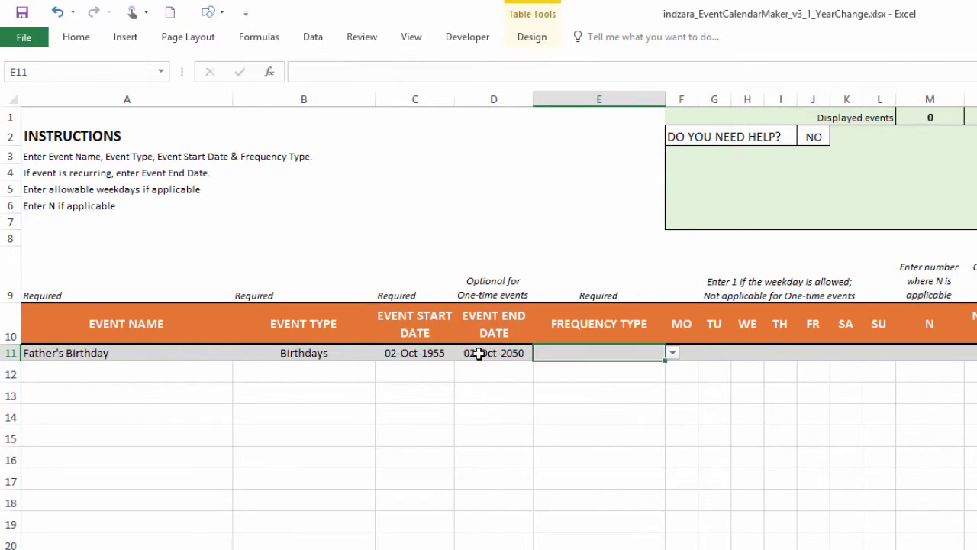
{"action": "left_click", "coordinate": [672, 354]}
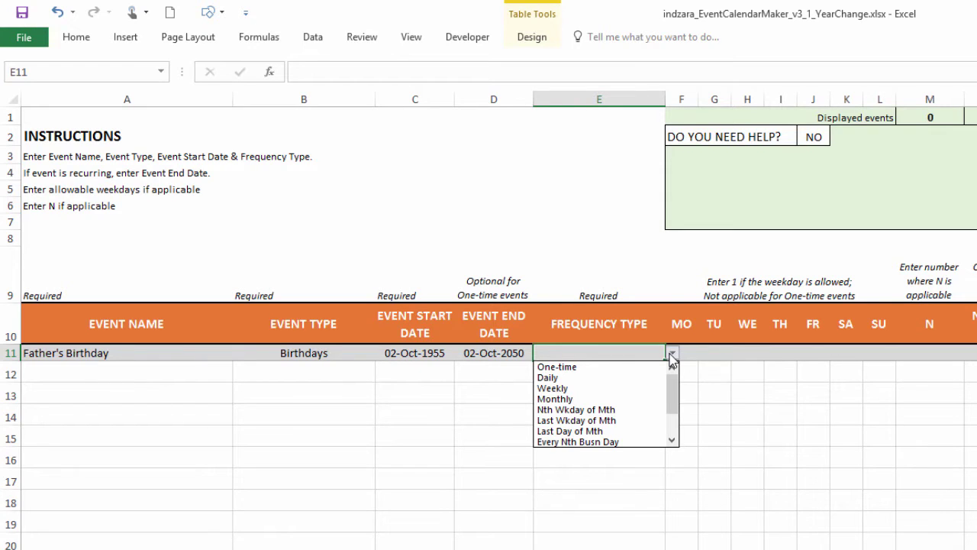
{"action": "key", "text": "Escape"}
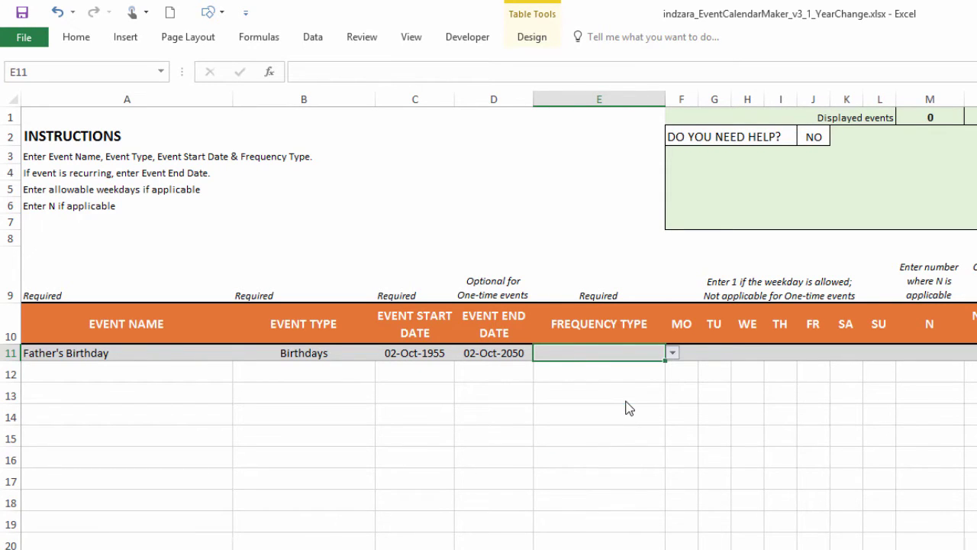
{"action": "left_click", "coordinate": [913, 353]}
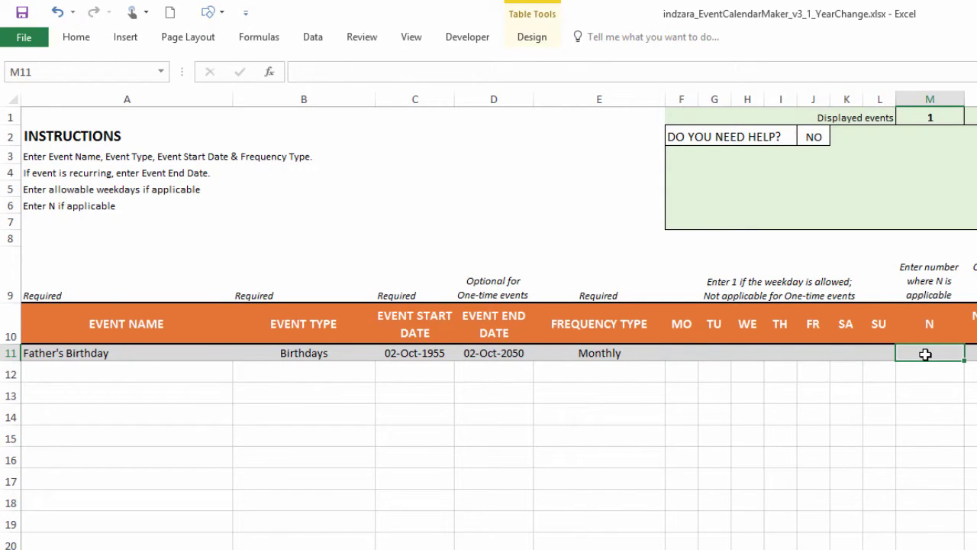
{"action": "type", "text": "12"}
{"action": "key", "text": "Return"}
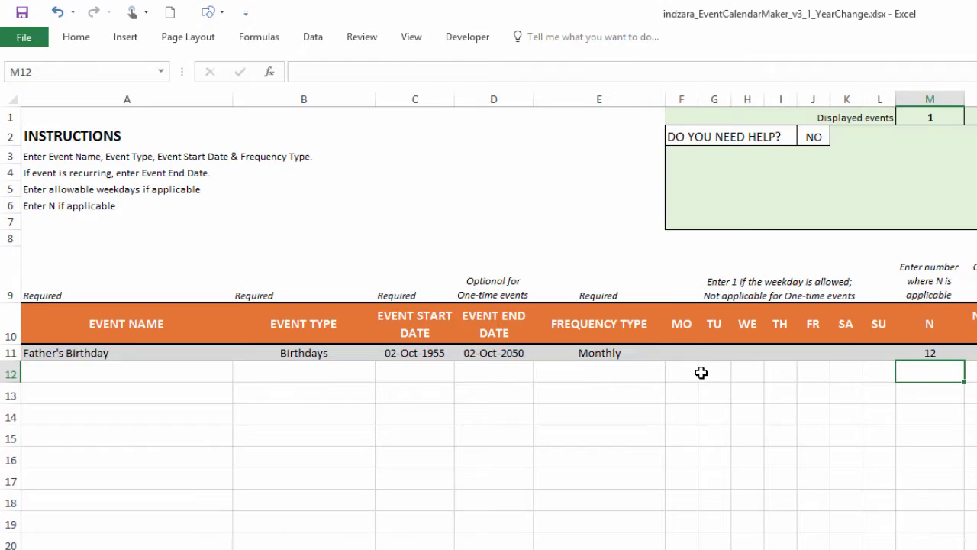
Fill 1 into all weekday cells MO through SU for Father's Birthday
{"action": "left_click_drag", "start_coordinate": [691, 354], "coordinate": [879, 357]}
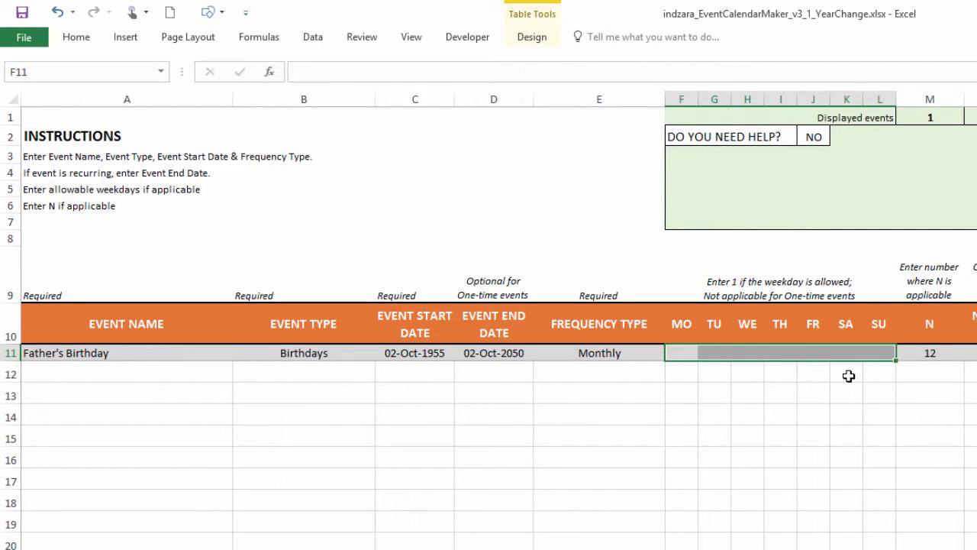
{"action": "type", "text": "1"}
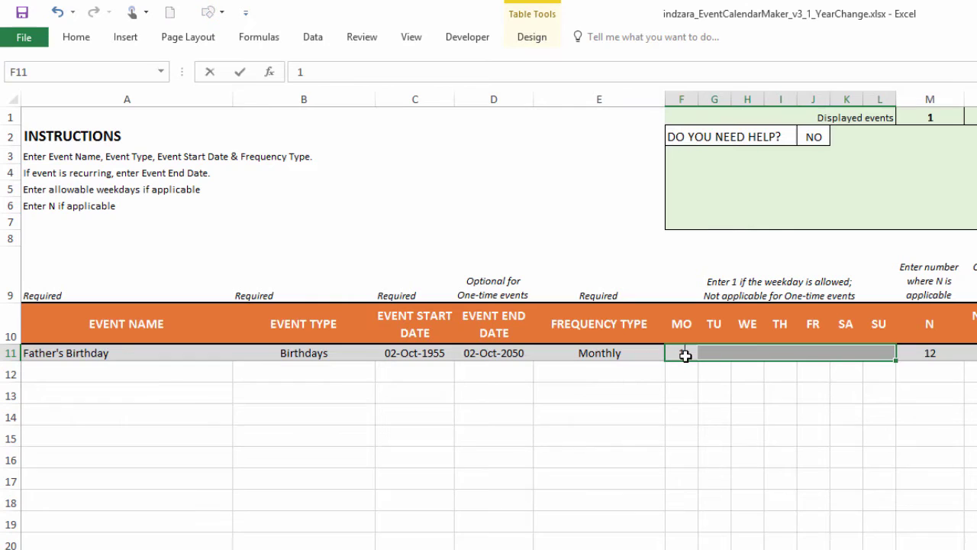
{"action": "key", "text": "ctrl+Return"}
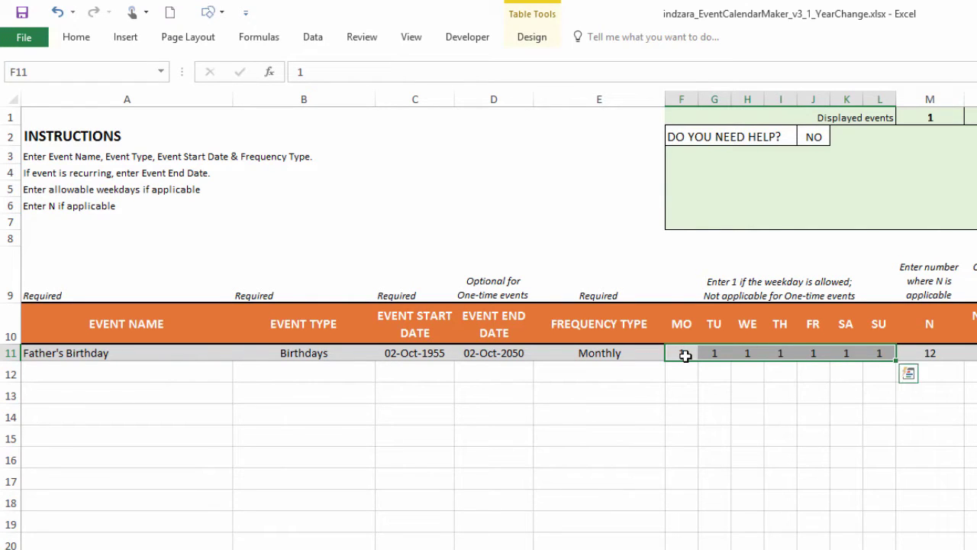
{"action": "left_click", "coordinate": [866, 375]}
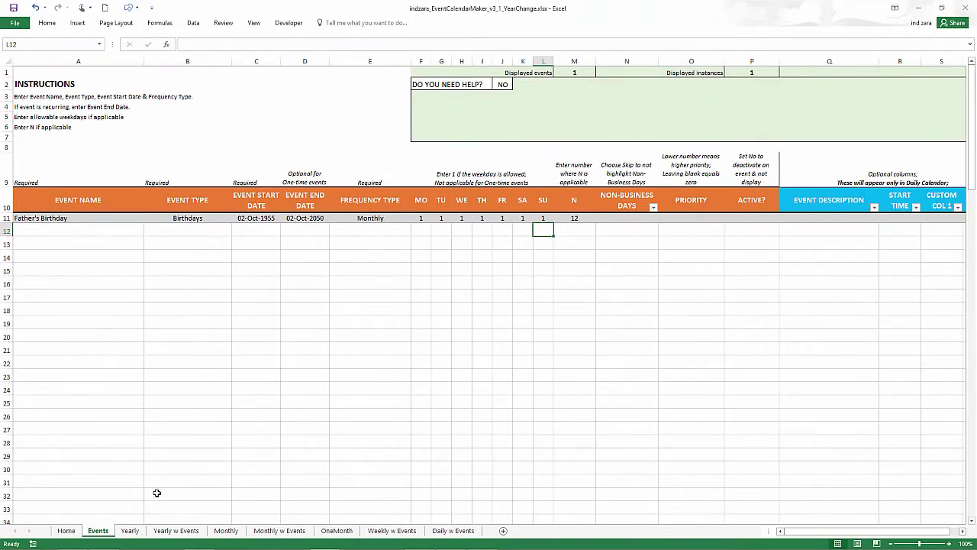
{"action": "left_click", "coordinate": [130, 530]}
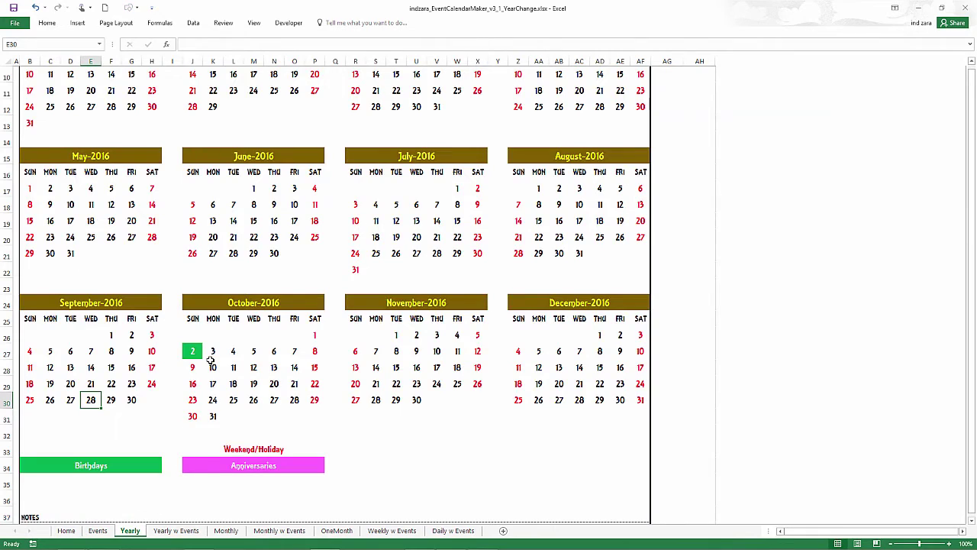
{"action": "scroll", "coordinate": [211, 360], "scroll_direction": "up", "scroll_amount": 1}
{"action": "scroll", "coordinate": [212, 360], "scroll_direction": "down", "scroll_amount": 1}
{"action": "scroll", "coordinate": [190, 416], "scroll_direction": "up", "scroll_amount": 3}
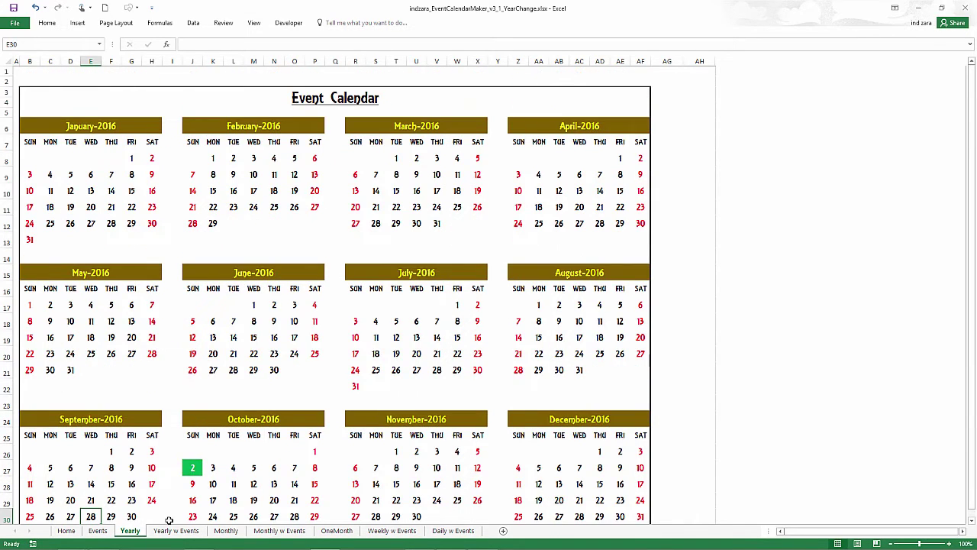
On the Events sheet, enter the event name Father's Wedding Anniv in A12
{"action": "left_click", "coordinate": [99, 532]}
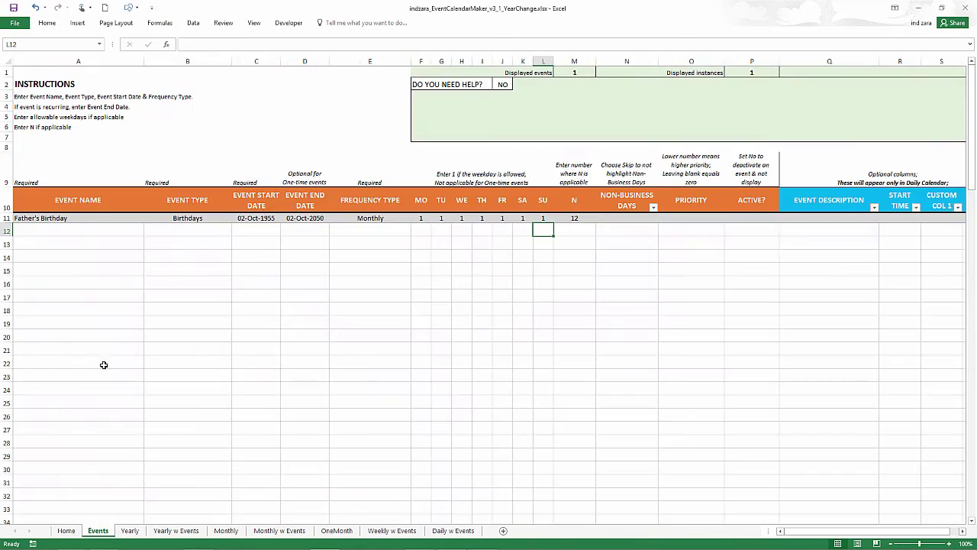
{"action": "left_click", "coordinate": [87, 232]}
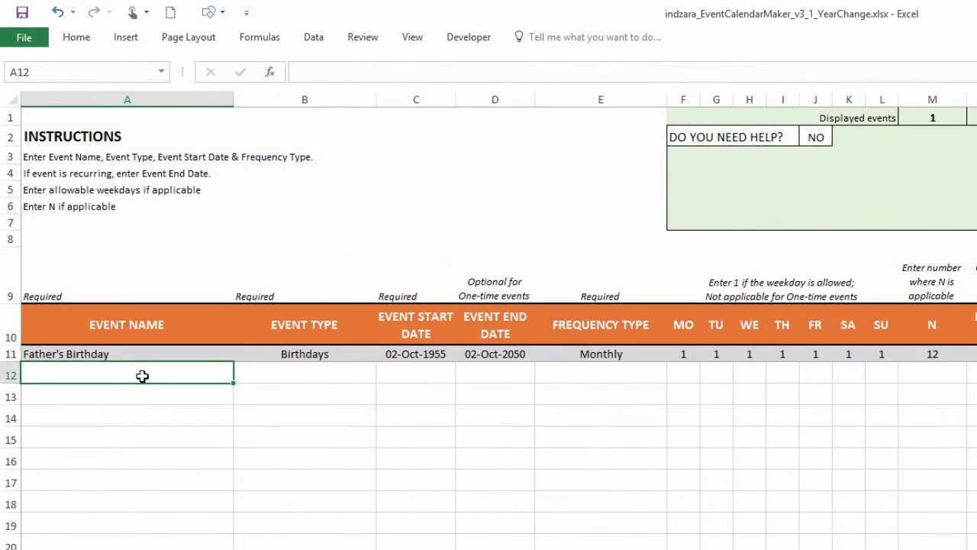
{"action": "double_click", "coordinate": [88, 231]}
{"action": "type", "text": "Father's "}
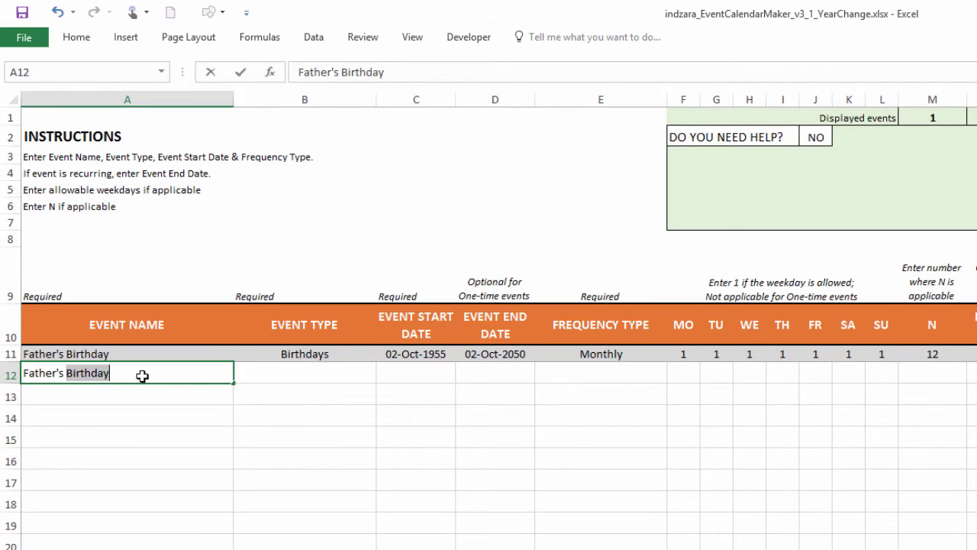
{"action": "type", "text": "Ann"}
{"action": "key", "text": "BackSpace"}
{"action": "key", "text": "BackSpace"}
{"action": "key", "text": "BackSpace"}
{"action": "type", "text": "Wed"}
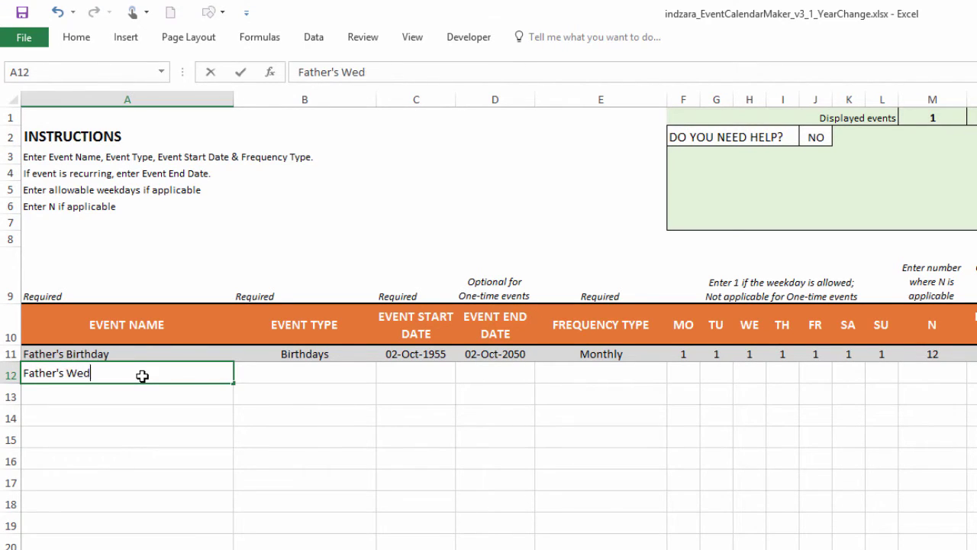
{"action": "type", "text": "ding Anniv"}
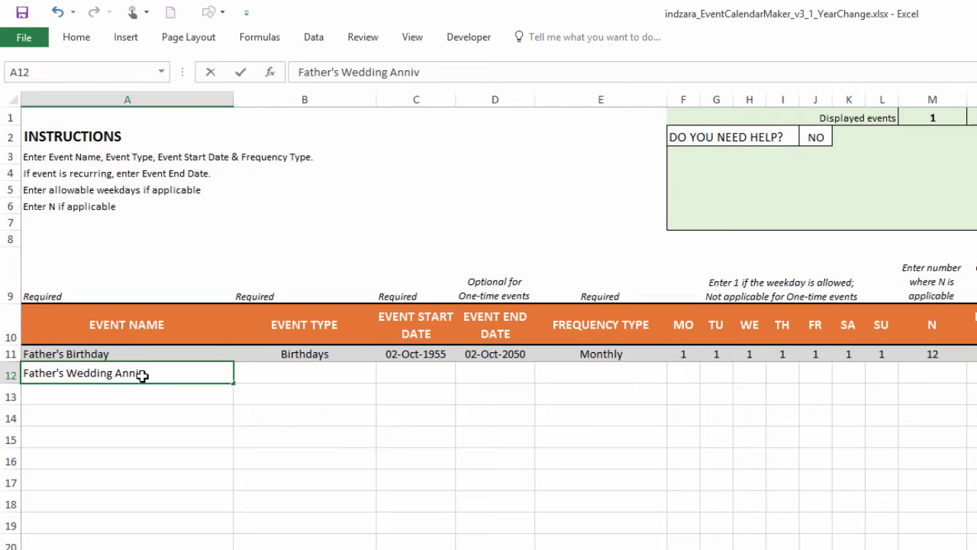
{"action": "key", "text": "Tab"}
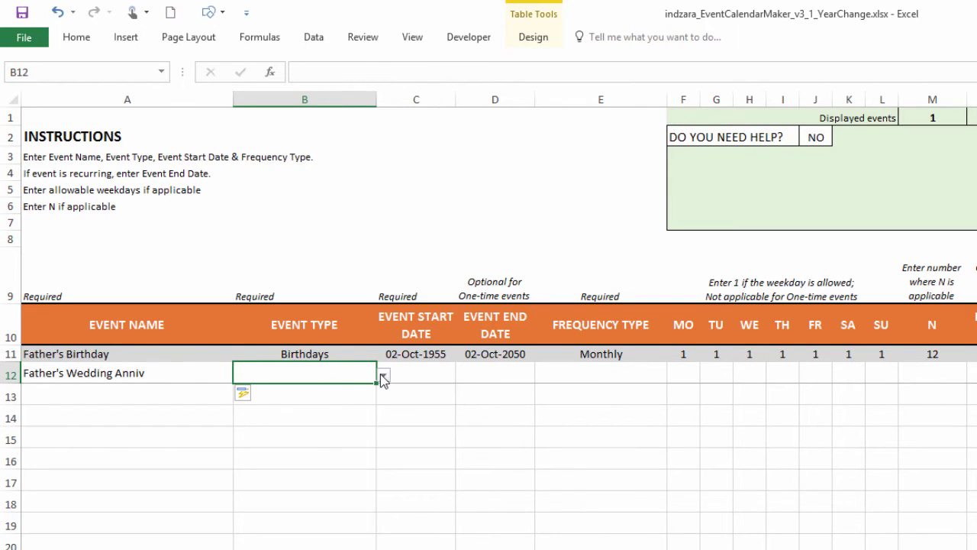
Set the type to Anniversaries, running 12/11/1978 to 12/11/2050
{"action": "left_click", "coordinate": [383, 376]}
{"action": "left_click", "coordinate": [361, 404]}
{"action": "left_click", "coordinate": [410, 374]}
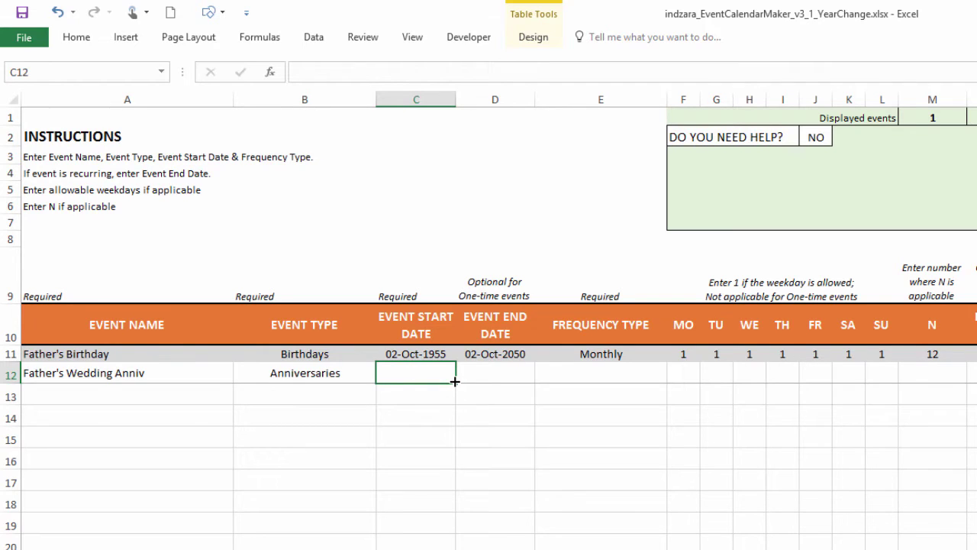
{"action": "type", "text": "12/11/"}
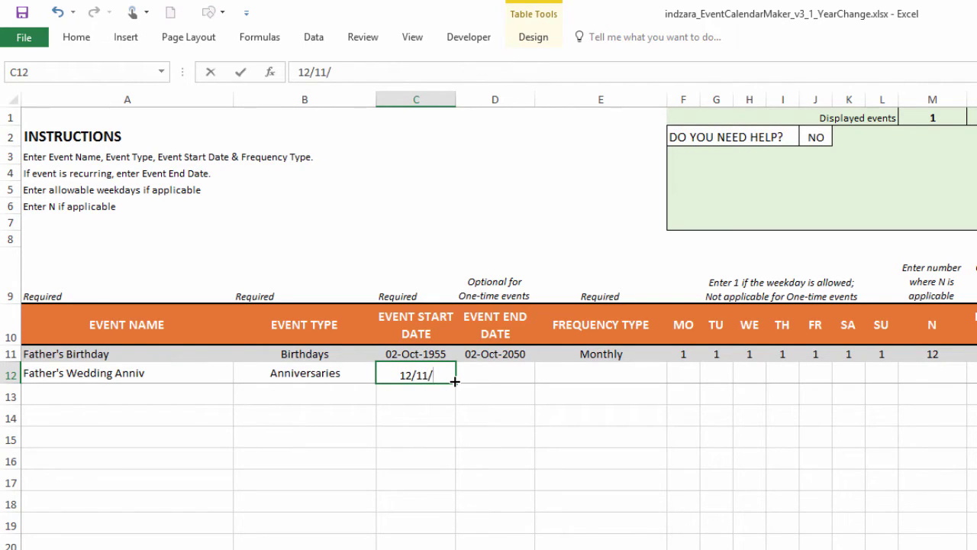
{"action": "type", "text": "1978"}
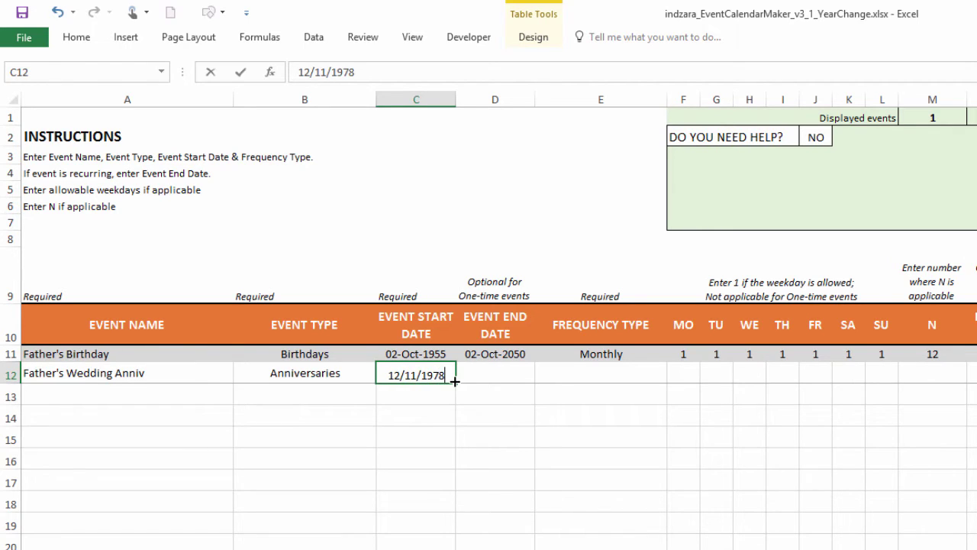
{"action": "left_click", "coordinate": [489, 380]}
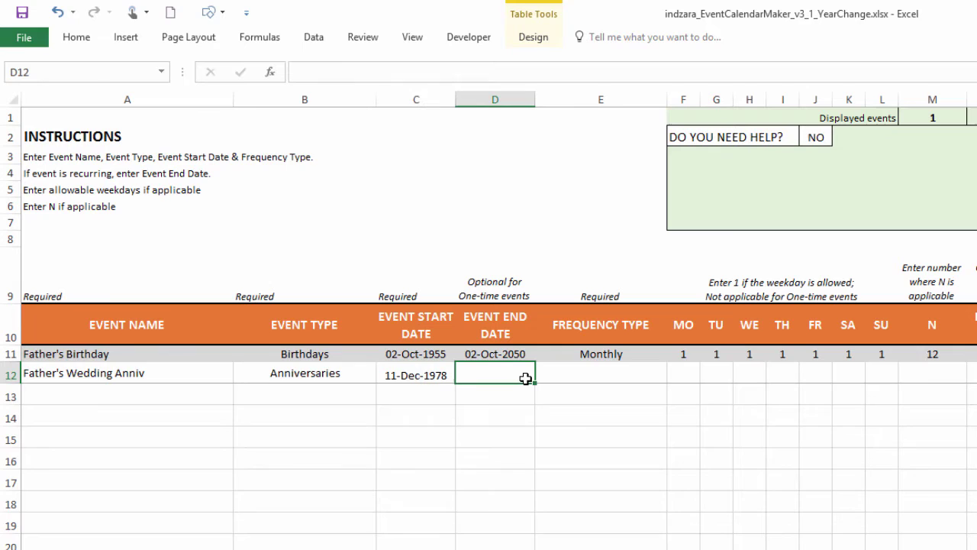
{"action": "type", "text": "12/11/2050"}
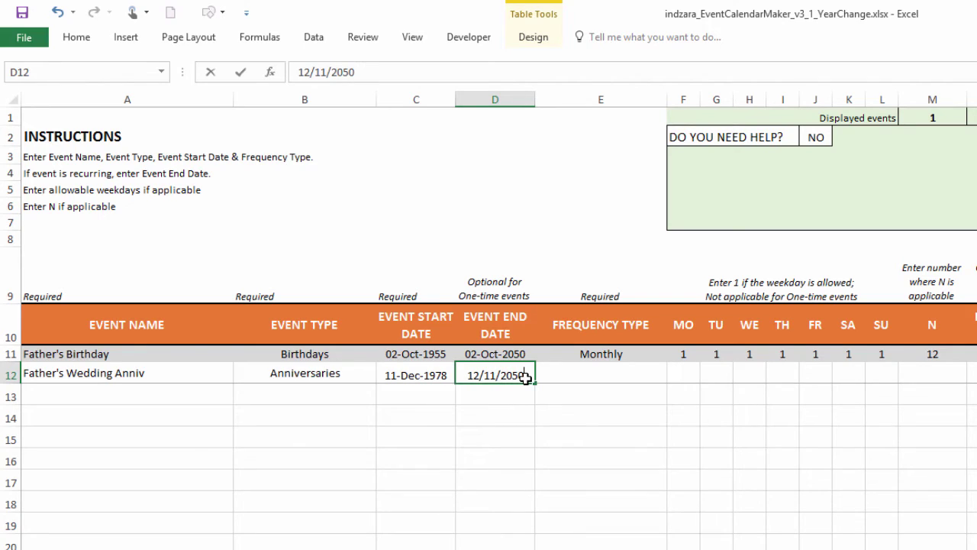
{"action": "key", "text": "Tab"}
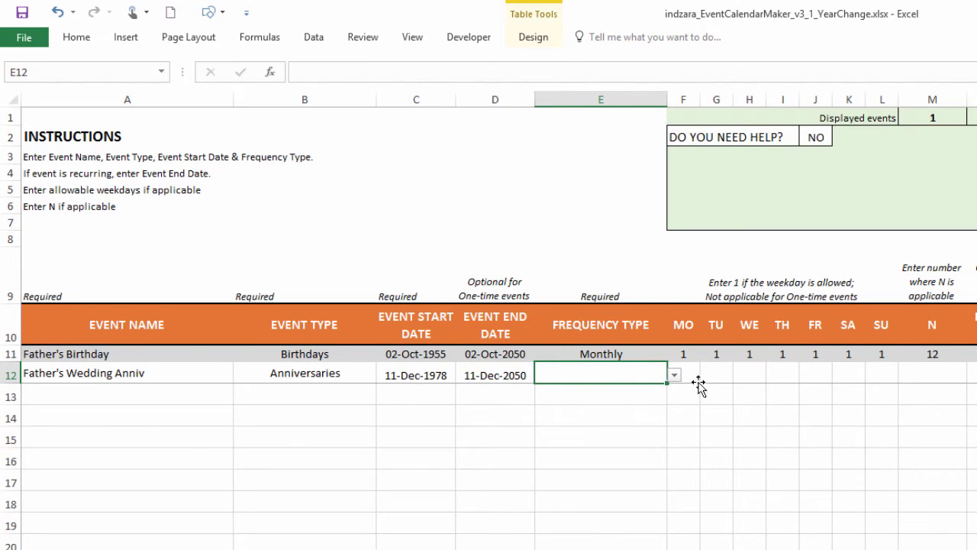
Make the anniversary Monthly, put 1 under every weekday, and set N to 12
{"action": "left_click", "coordinate": [674, 375]}
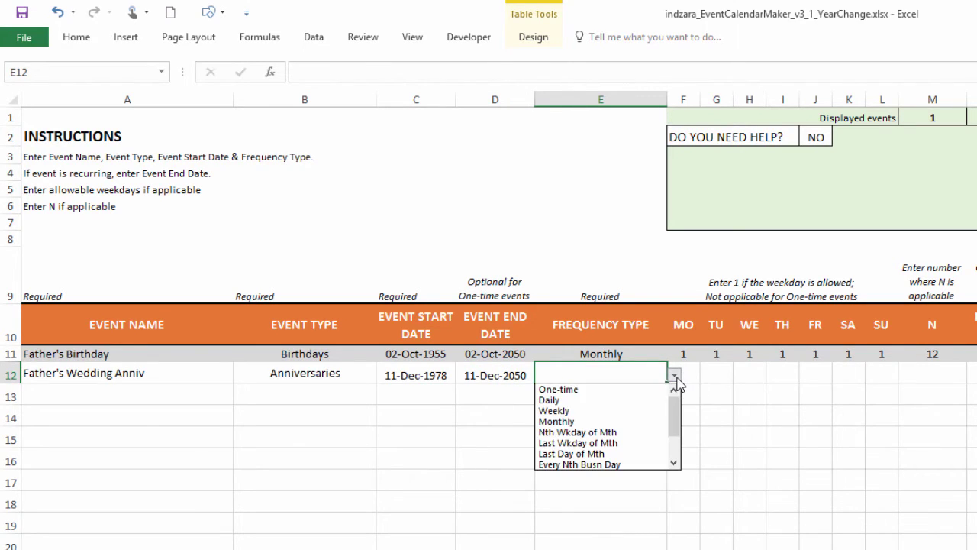
{"action": "left_click", "coordinate": [637, 420]}
{"action": "left_click", "coordinate": [692, 372]}
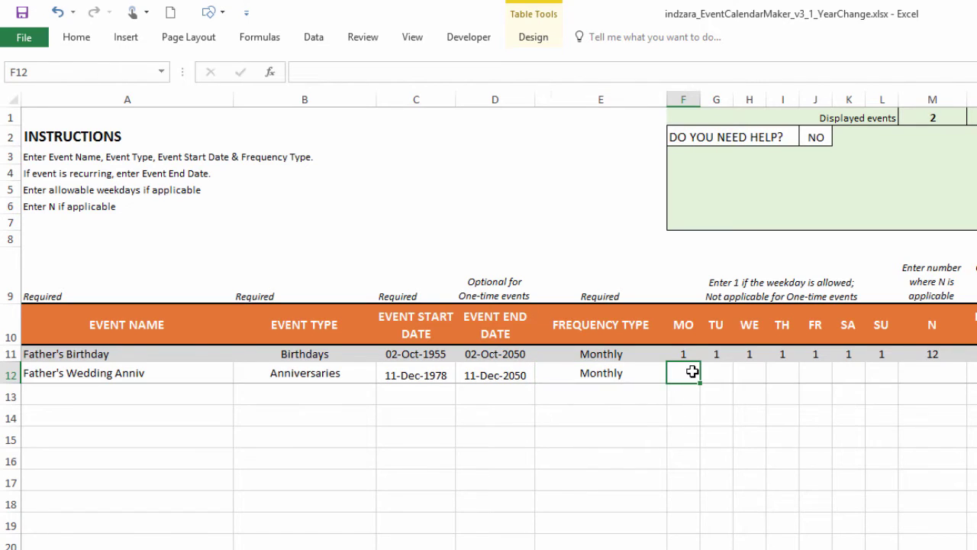
{"action": "left_click_drag", "start_coordinate": [692, 372], "coordinate": [866, 377]}
{"action": "type", "text": "1"}
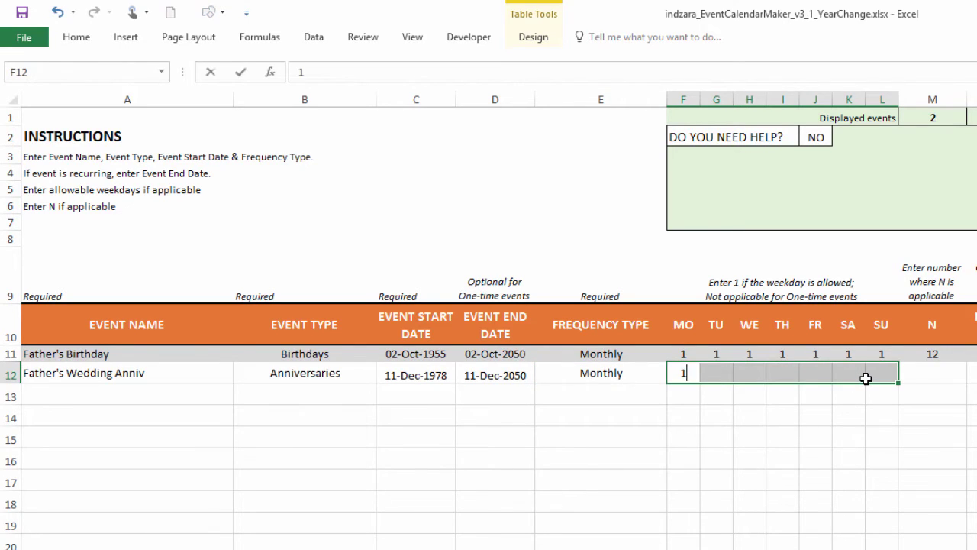
{"action": "key", "text": "ctrl+Return"}
{"action": "left_click", "coordinate": [943, 377]}
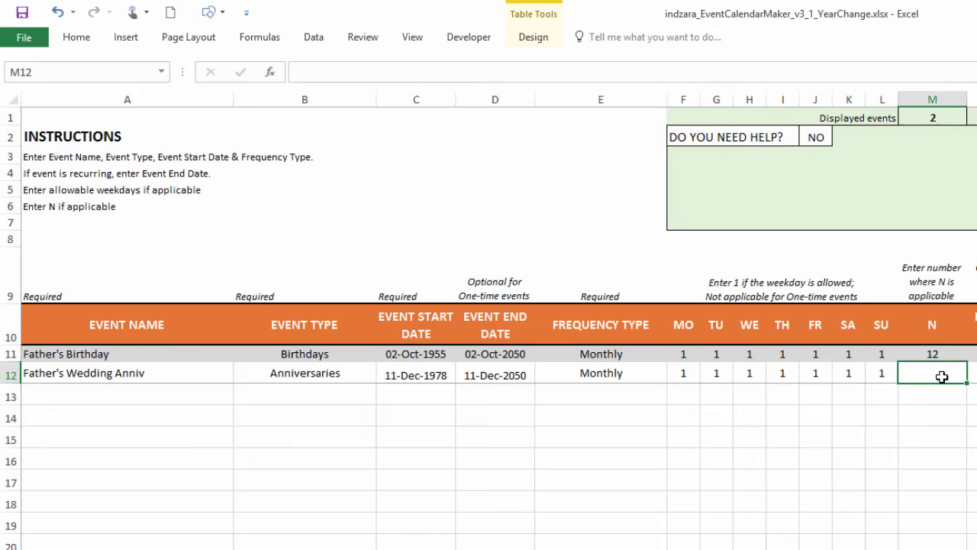
{"action": "type", "text": "12"}
{"action": "key", "text": "Return"}
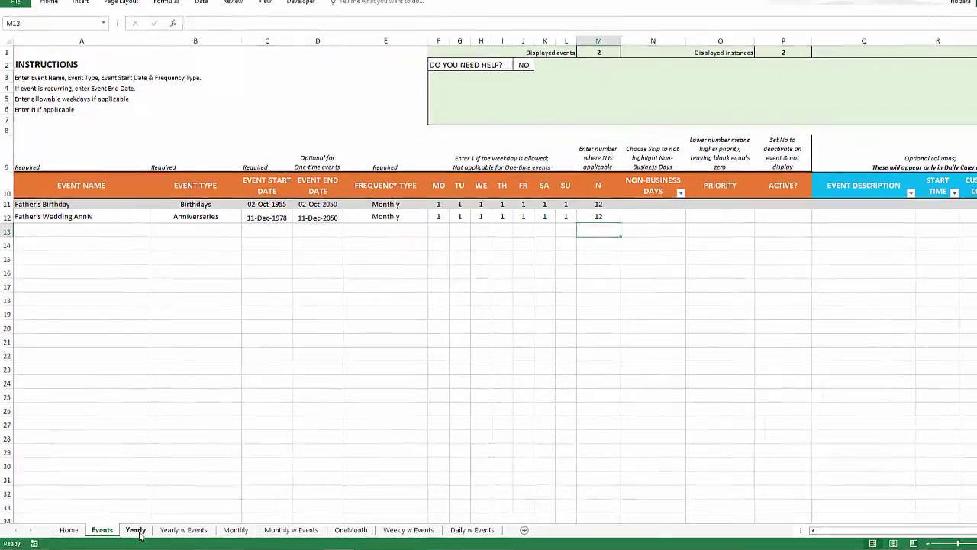
View the 2016 Yearly calendar, checking 2 October in green and 11 December in lavender
{"action": "left_click", "coordinate": [131, 531]}
{"action": "scroll", "coordinate": [460, 364], "scroll_direction": "down", "scroll_amount": 3}
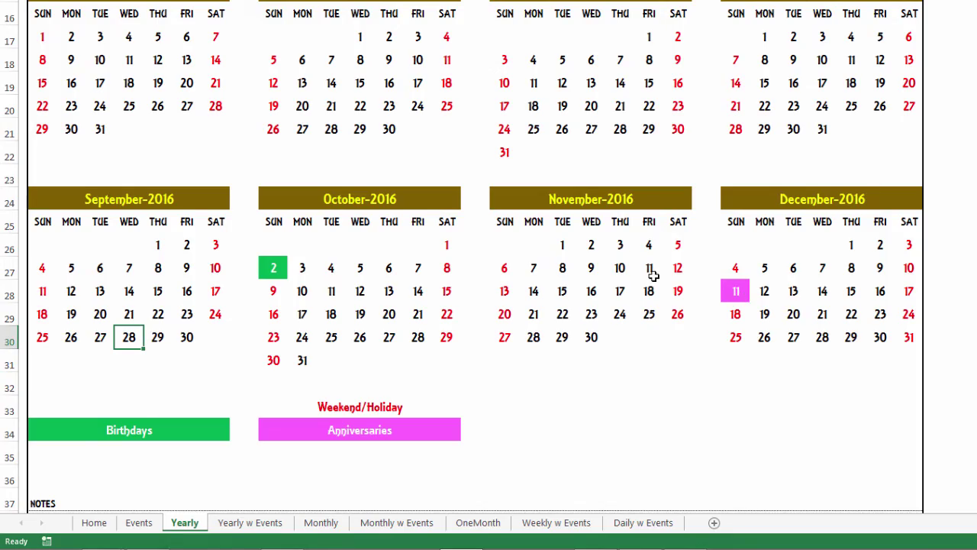
{"action": "scroll", "coordinate": [652, 275], "scroll_direction": "up", "scroll_amount": 2}
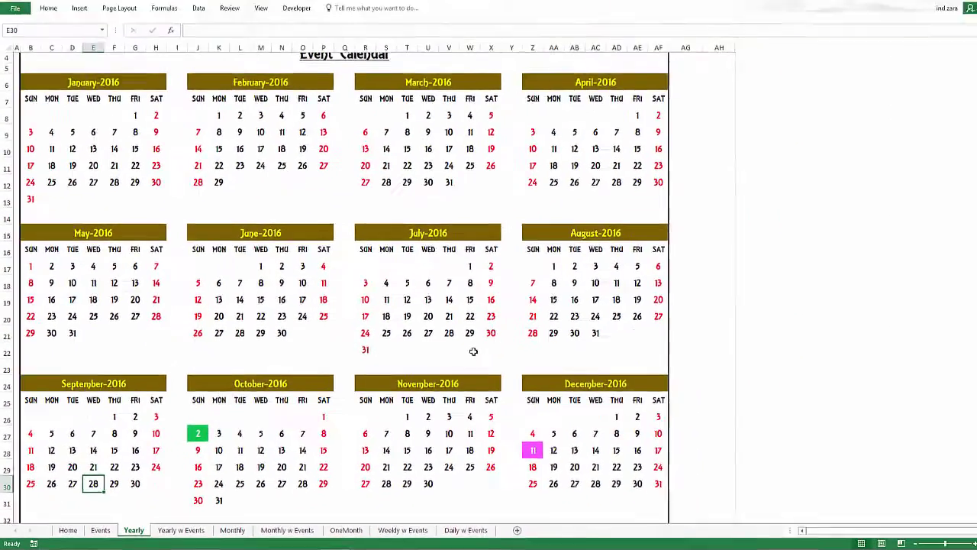
{"action": "scroll", "coordinate": [461, 357], "scroll_direction": "up", "scroll_amount": 3}
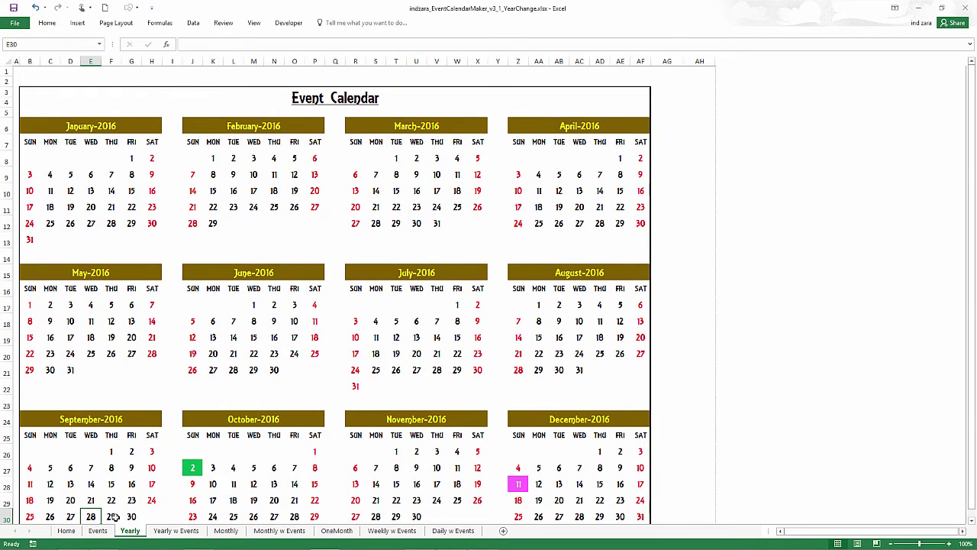
Enter 2017 as the starting year on the Home sheet and view the Yearly calendar
{"action": "left_click", "coordinate": [67, 531]}
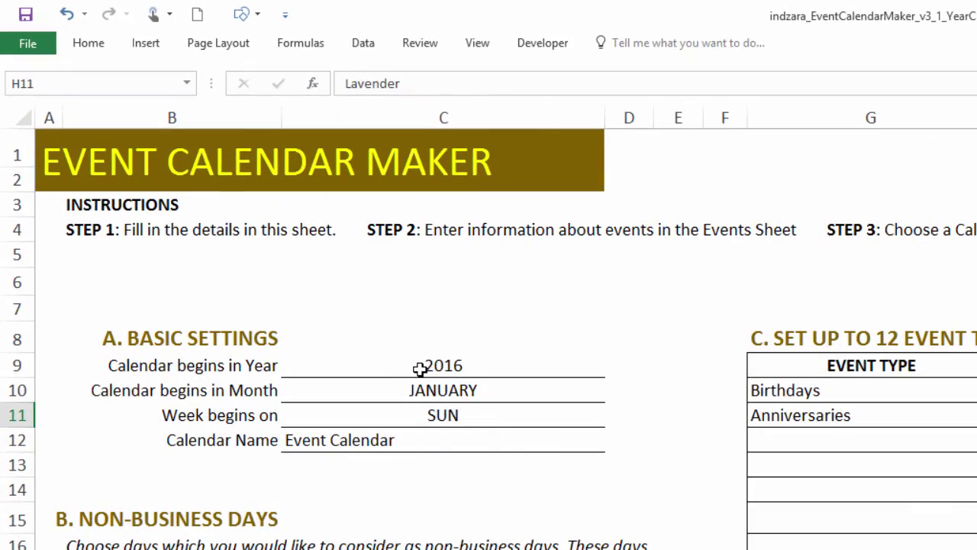
{"action": "left_click", "coordinate": [420, 369]}
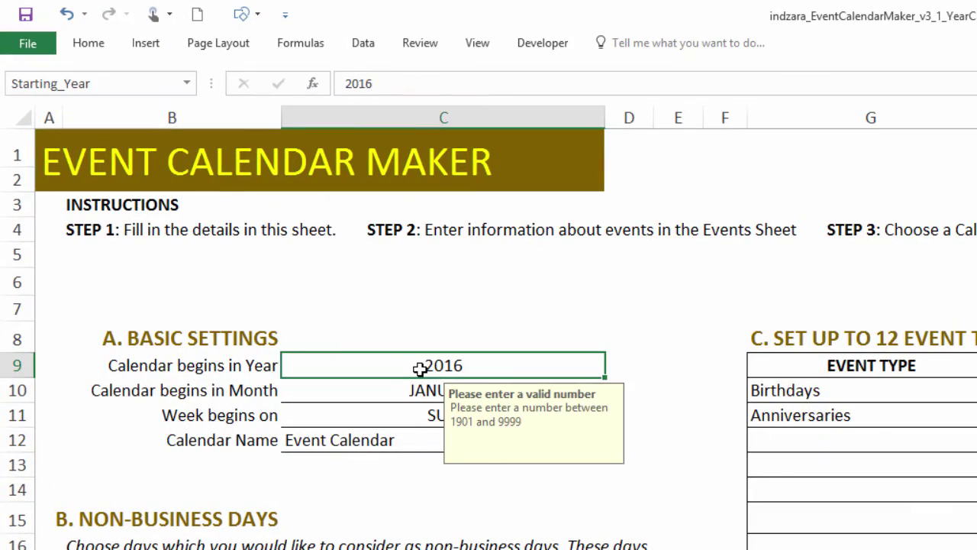
{"action": "type", "text": "2017"}
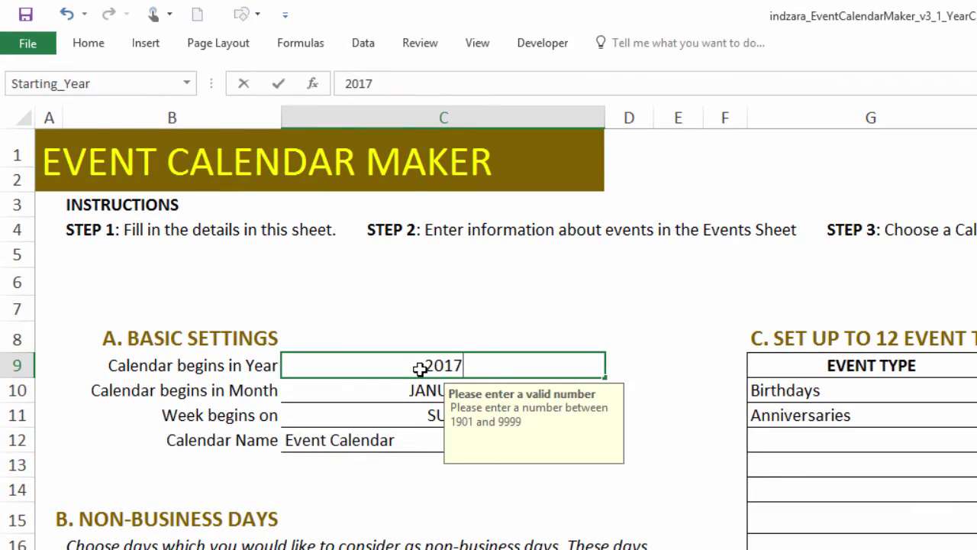
{"action": "key", "text": "Return"}
{"action": "key", "text": "Return"}
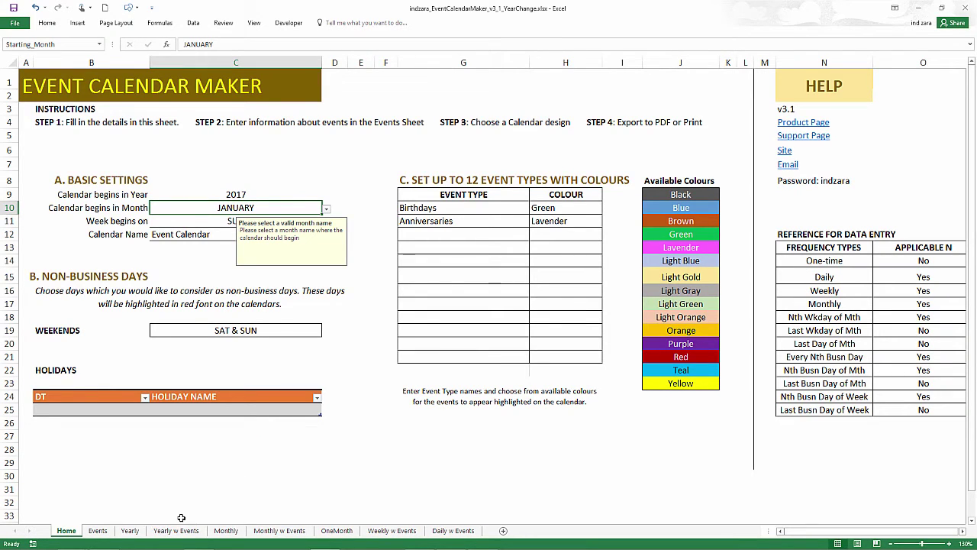
{"action": "left_click", "coordinate": [145, 530]}
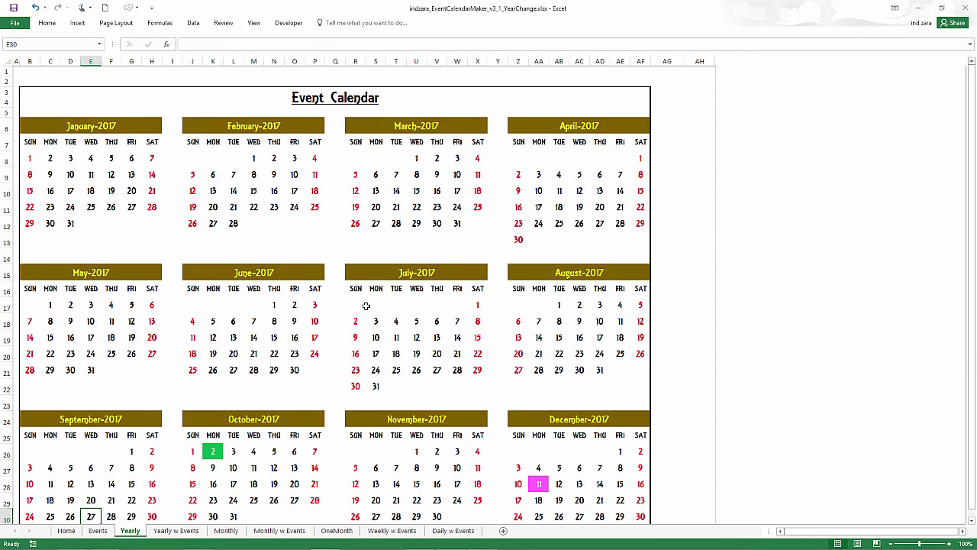
Go back to the Home sheet and check the starting year reads 2017
{"action": "scroll", "coordinate": [367, 306], "scroll_direction": "down", "scroll_amount": 2}
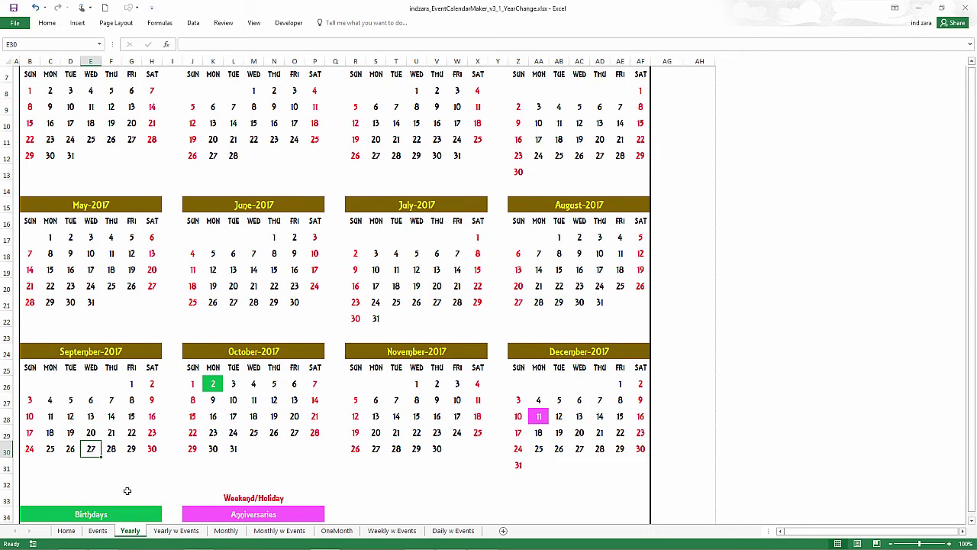
{"action": "left_click", "coordinate": [66, 530]}
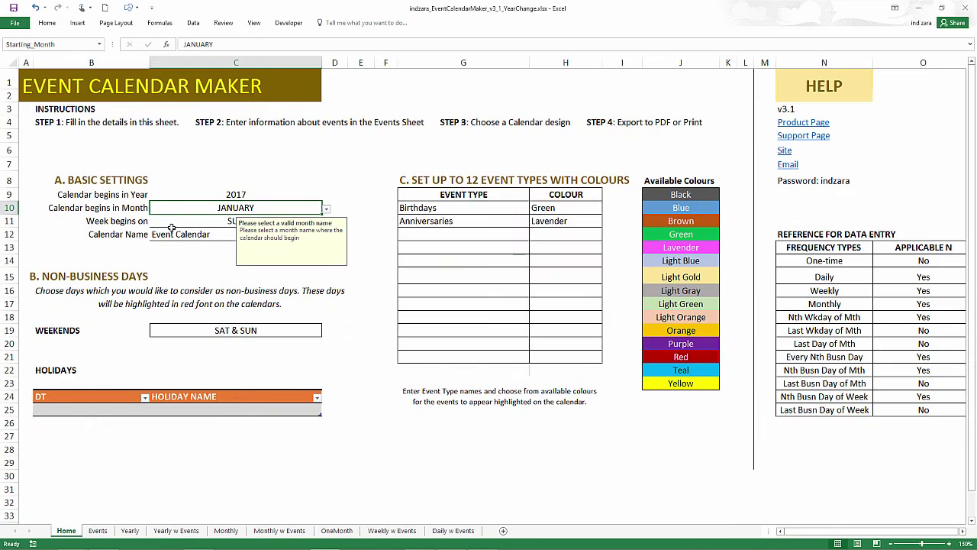
{"action": "left_click", "coordinate": [208, 196]}
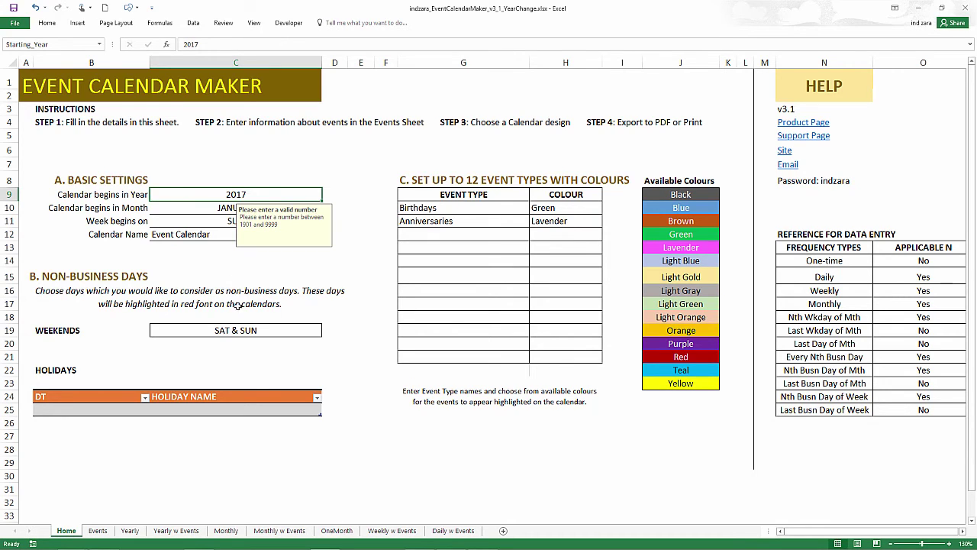
{"action": "left_click", "coordinate": [253, 357]}
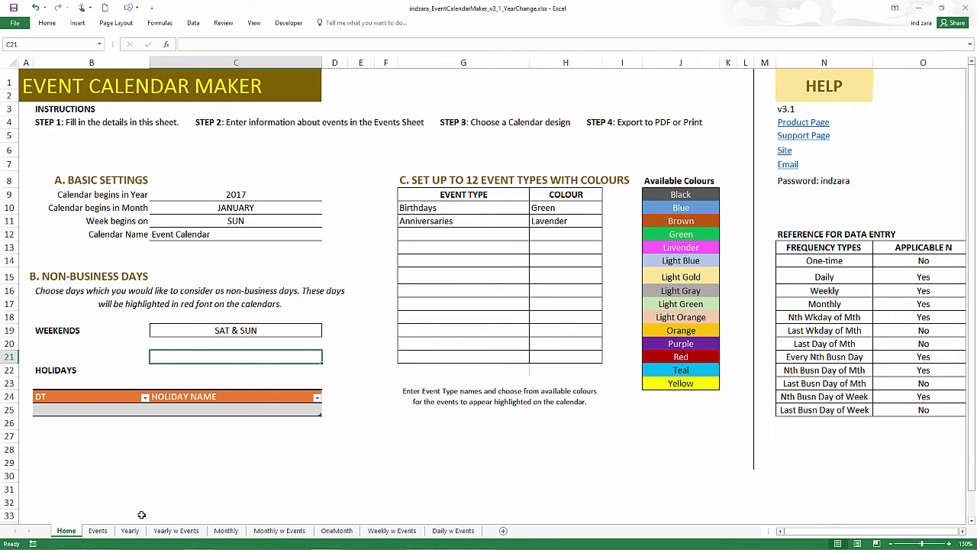
Switch to the Events sheet to review Father's Birthday and Father's Wedding Anniv
{"action": "left_click", "coordinate": [97, 532]}
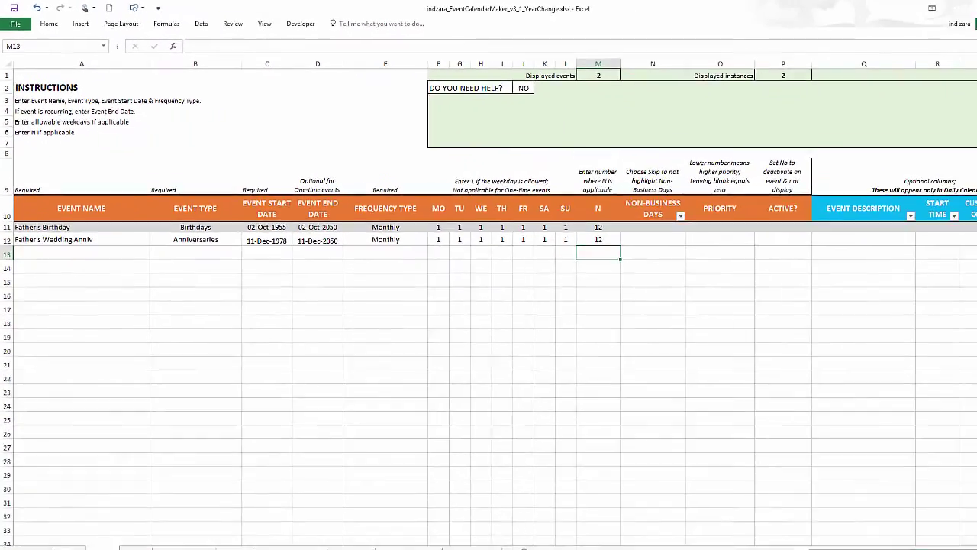
Enter 2050 as the starting year on the Home sheet and view the Yearly calendar
{"action": "left_click", "coordinate": [65, 530]}
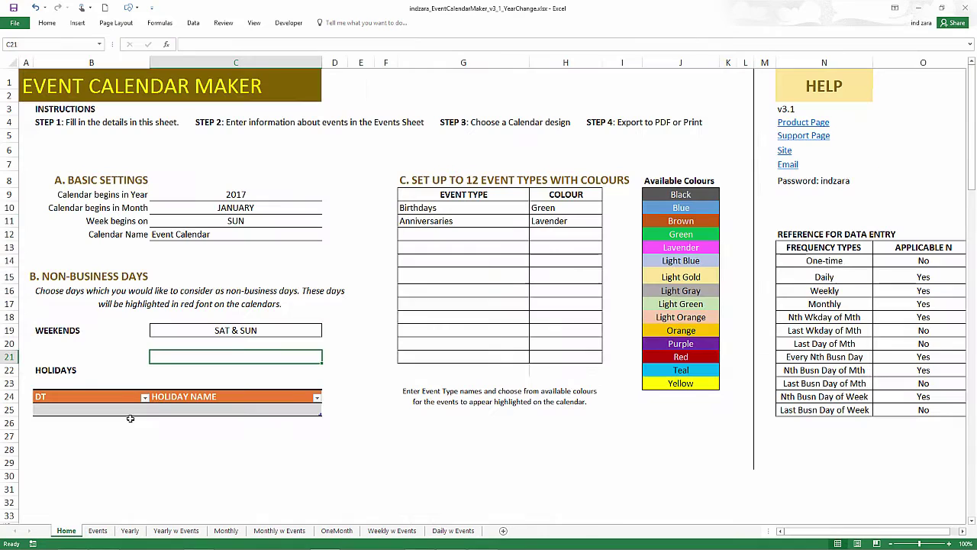
{"action": "left_click", "coordinate": [215, 194]}
{"action": "type", "text": "2050"}
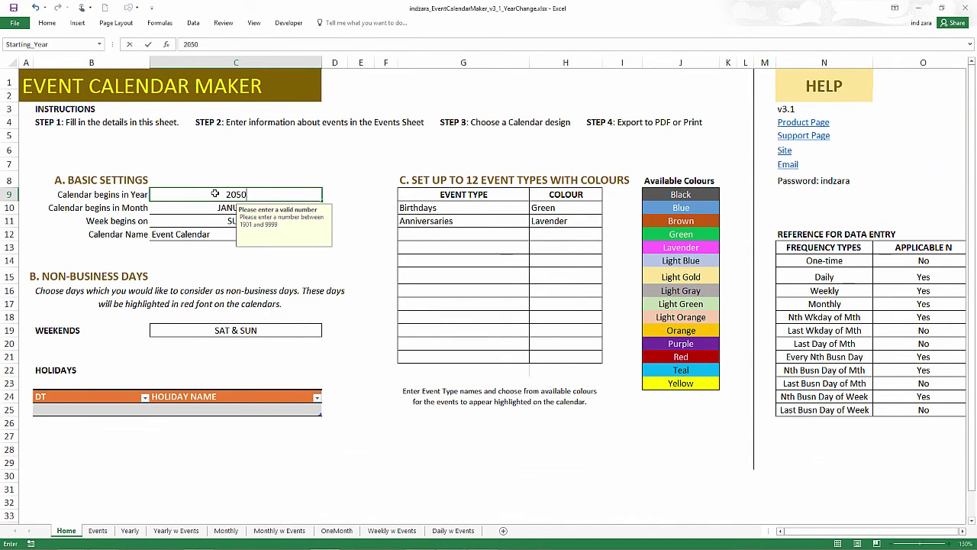
{"action": "key", "text": "Return"}
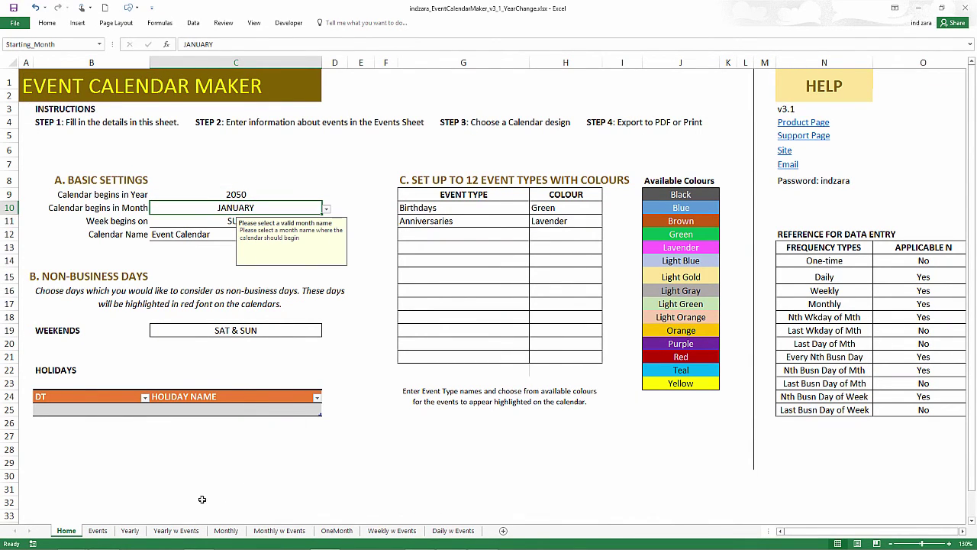
{"action": "left_click", "coordinate": [130, 530]}
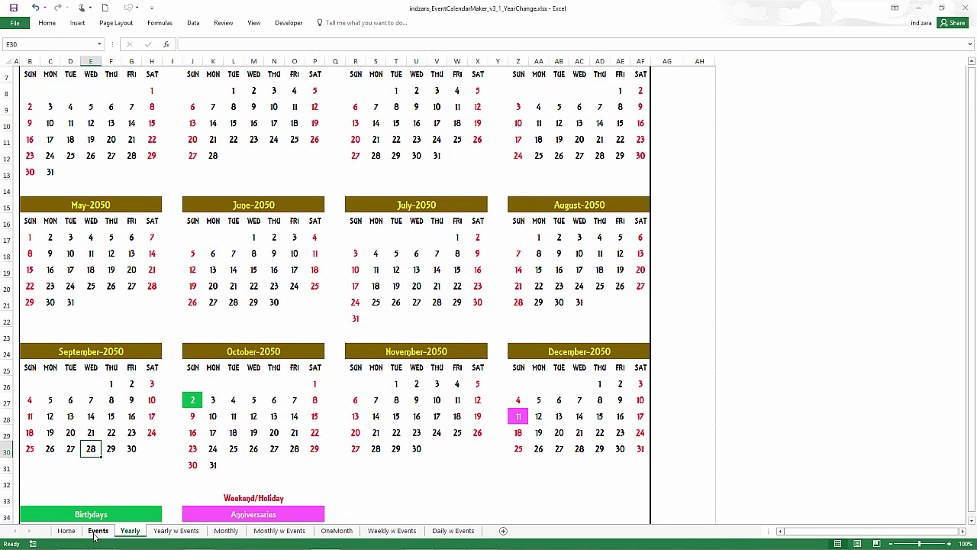
{"action": "left_click", "coordinate": [97, 531]}
{"action": "left_click", "coordinate": [168, 385]}
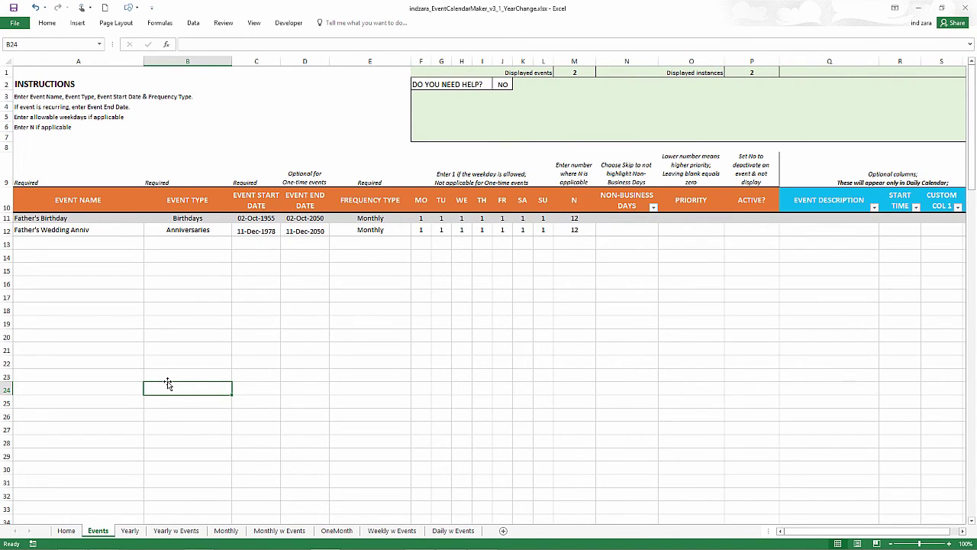
{"action": "left_click", "coordinate": [131, 531]}
{"action": "scroll", "coordinate": [163, 399], "scroll_direction": "up", "scroll_amount": 2}
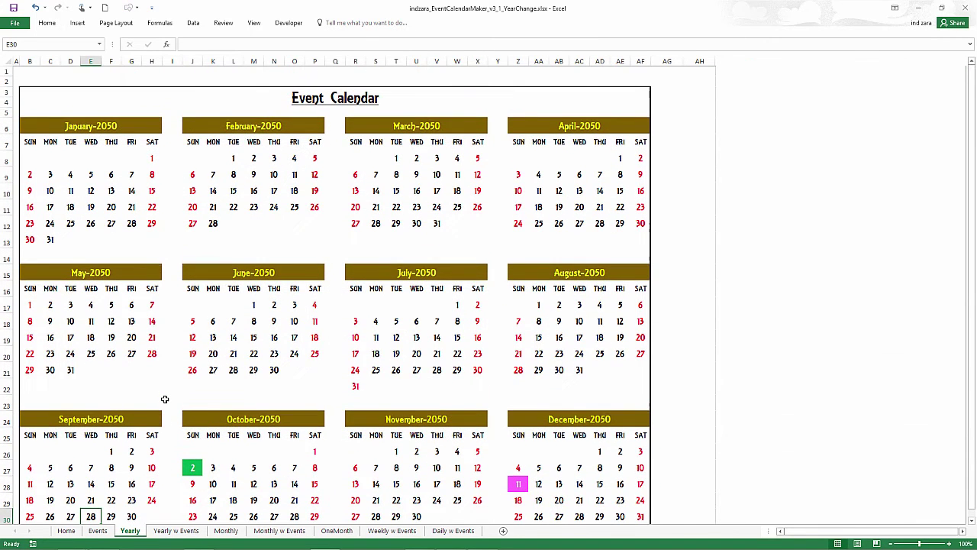